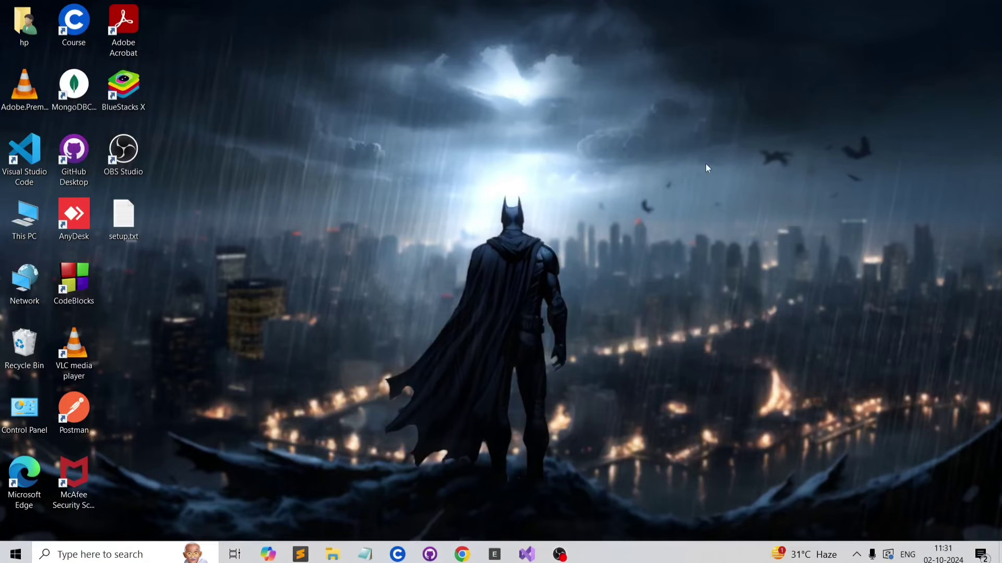
# Open Chrome, search the web for "Microsoft Office customization tool" and open the Office Customization Tool page of the Microsoft 365 Apps admin center
pyautogui.click(462, 556)
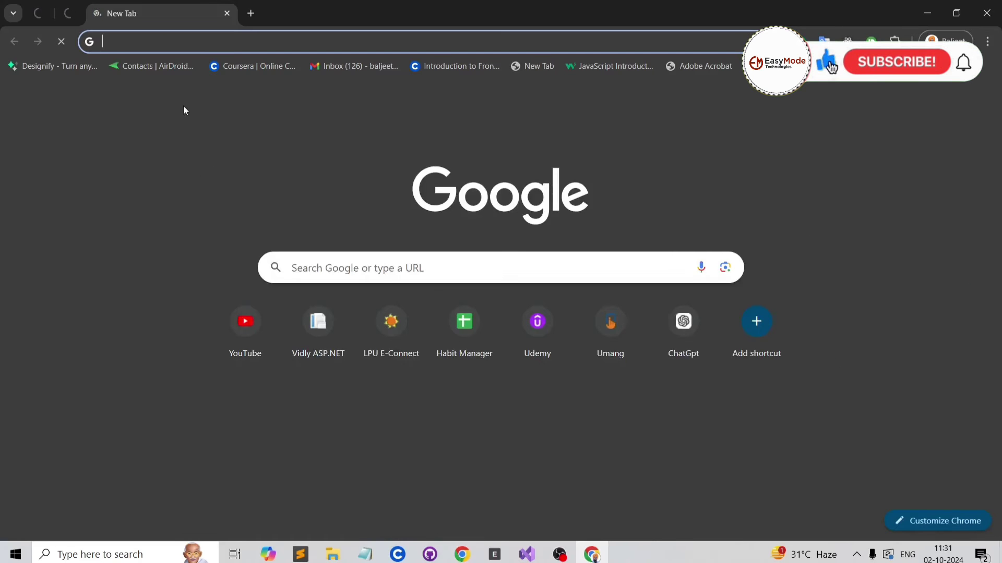
pyautogui.click(153, 34)
pyautogui.write('M')
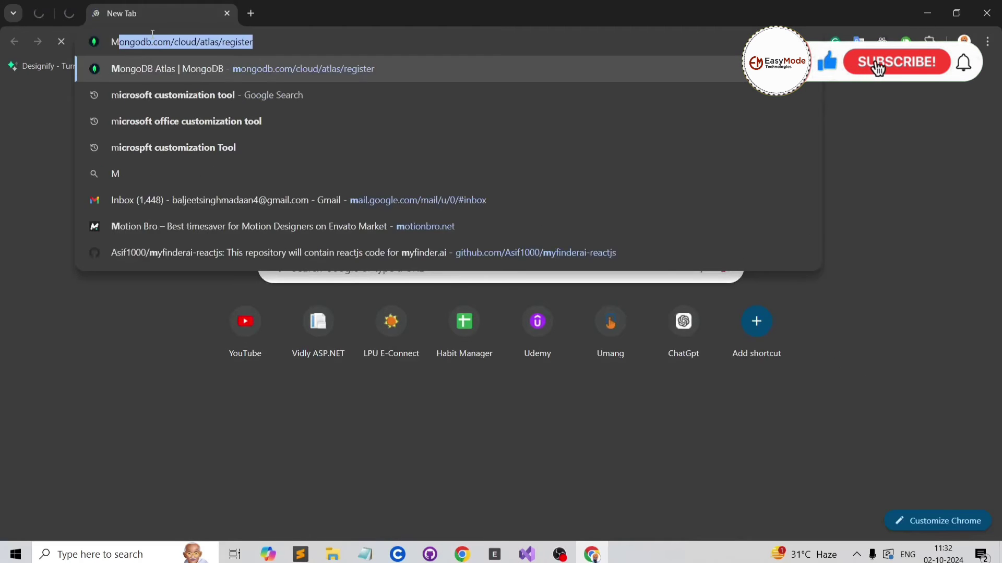
pyautogui.write('icrosoft ')
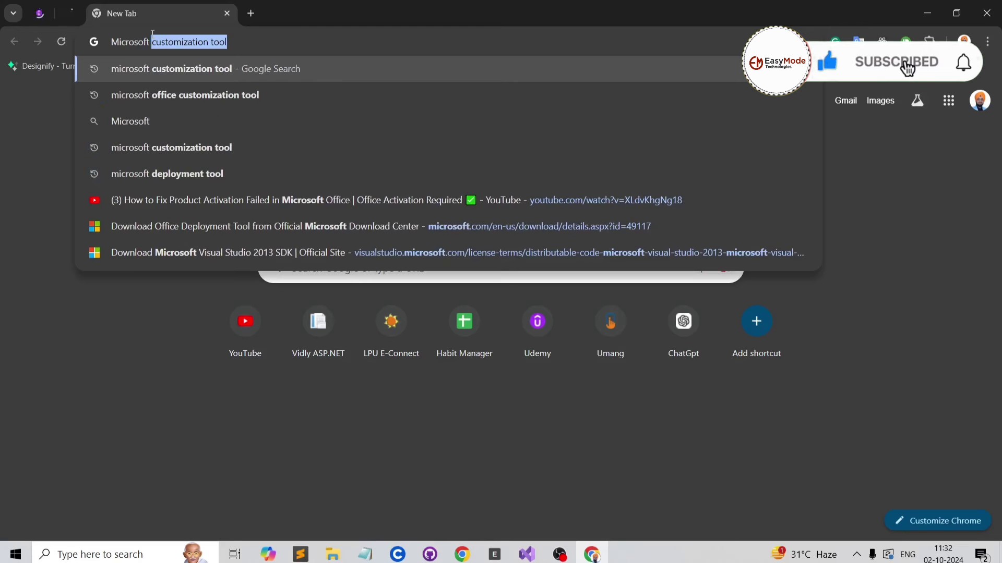
pyautogui.write('Office customi')
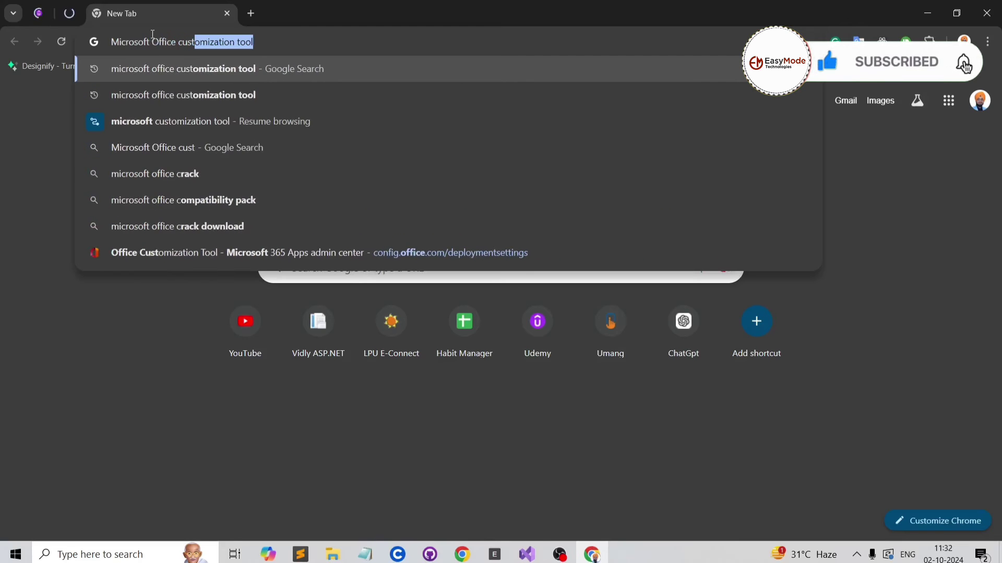
pyautogui.write('zation tool')
pyautogui.press('Return')
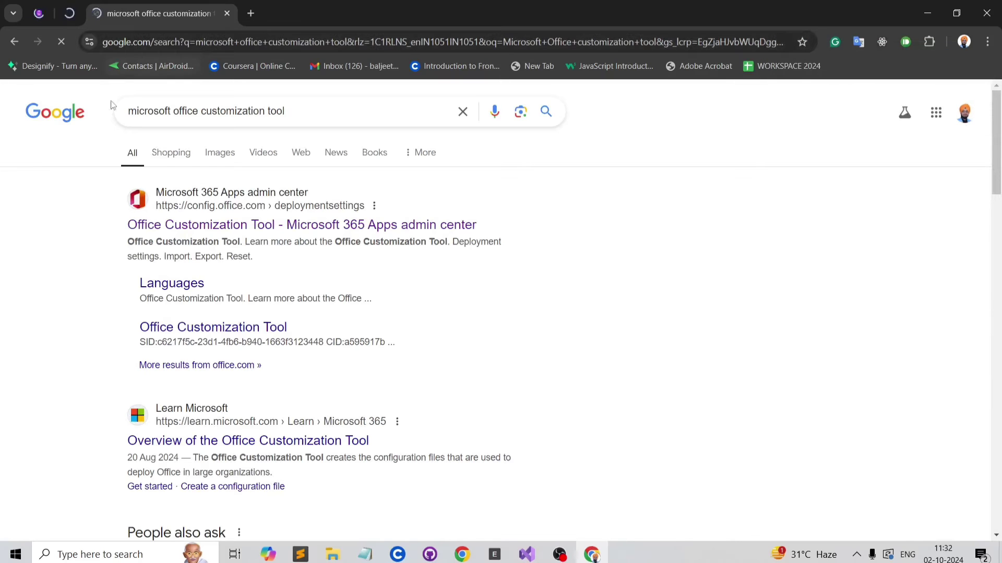
pyautogui.click(321, 229)
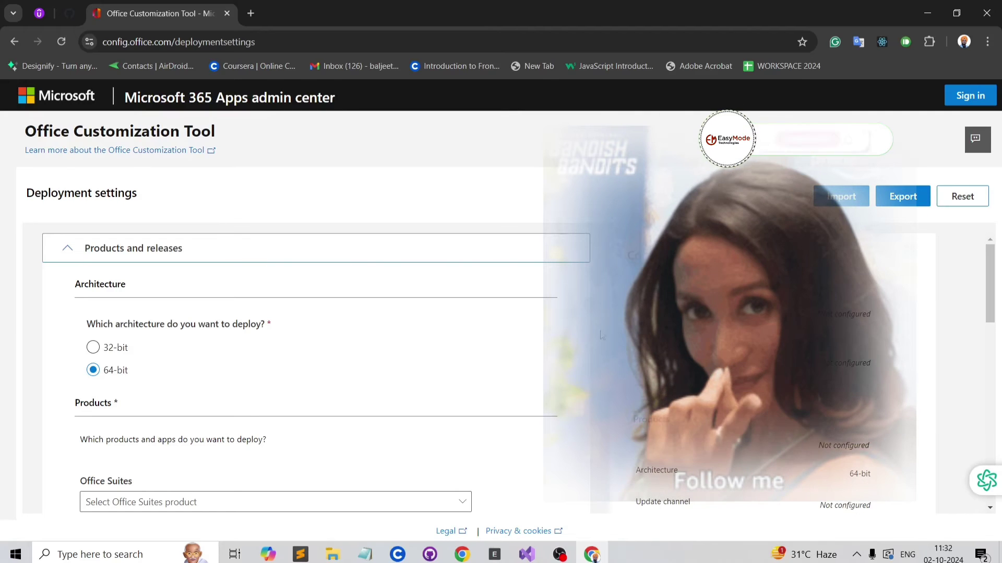
# Choose Office LTSC Professional Plus 2021 - Volume License as the Office suite, keep the default channel and apps, and continue to the language settings
pyautogui.scroll(-2, 588, 334)
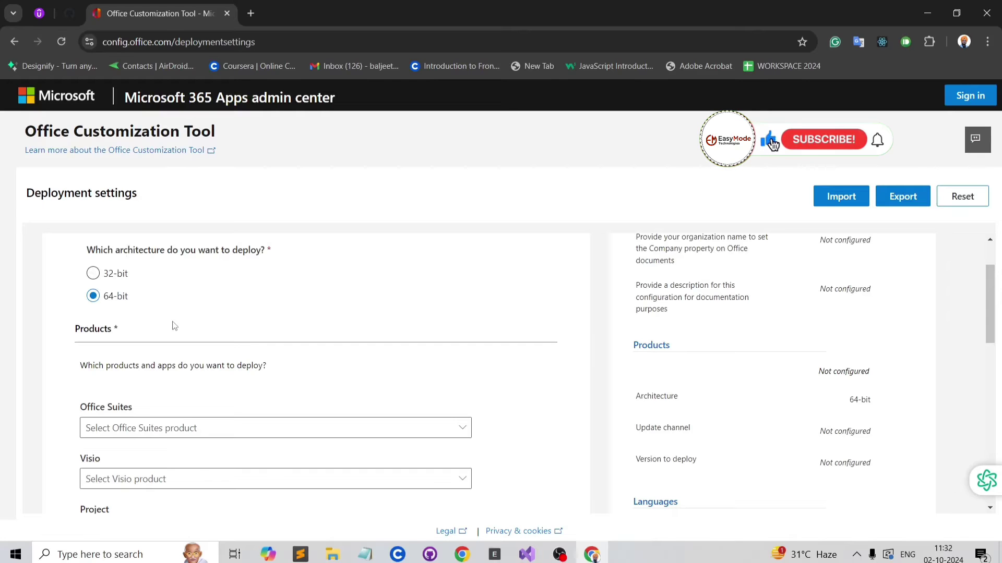
pyautogui.scroll(-2, 330, 368)
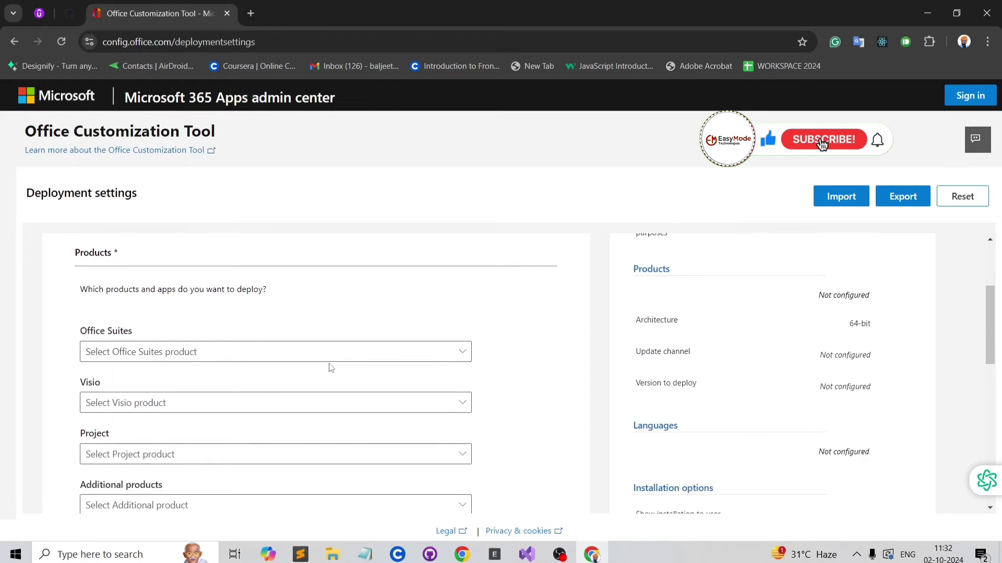
pyautogui.click(341, 355)
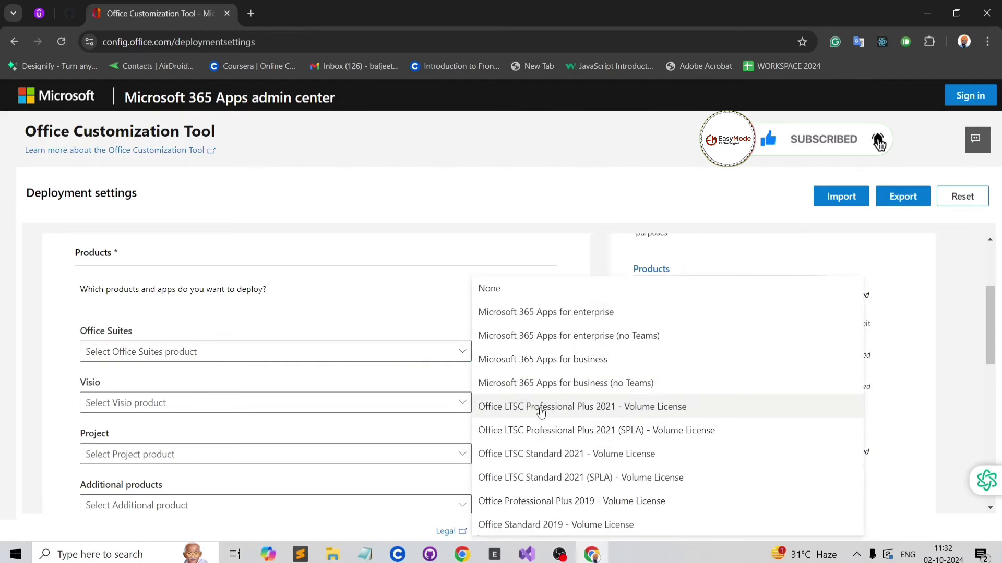
pyautogui.click(673, 407)
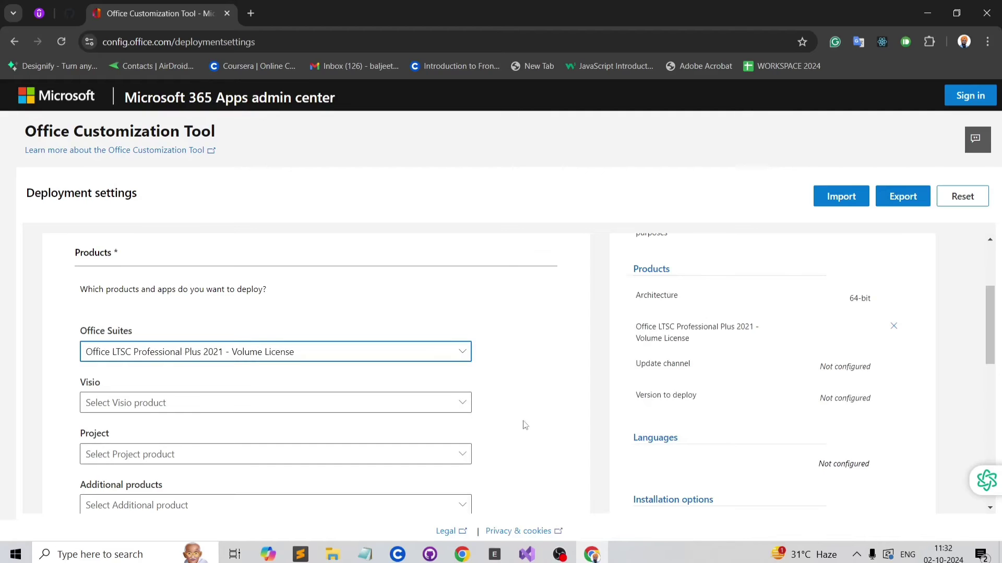
pyautogui.scroll(-3, 508, 427)
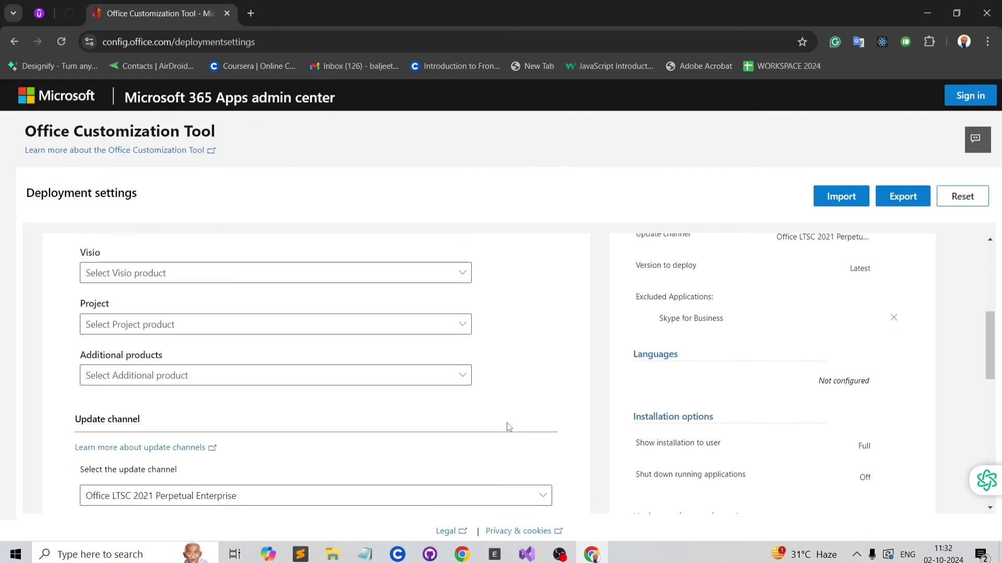
pyautogui.scroll(-3, 509, 427)
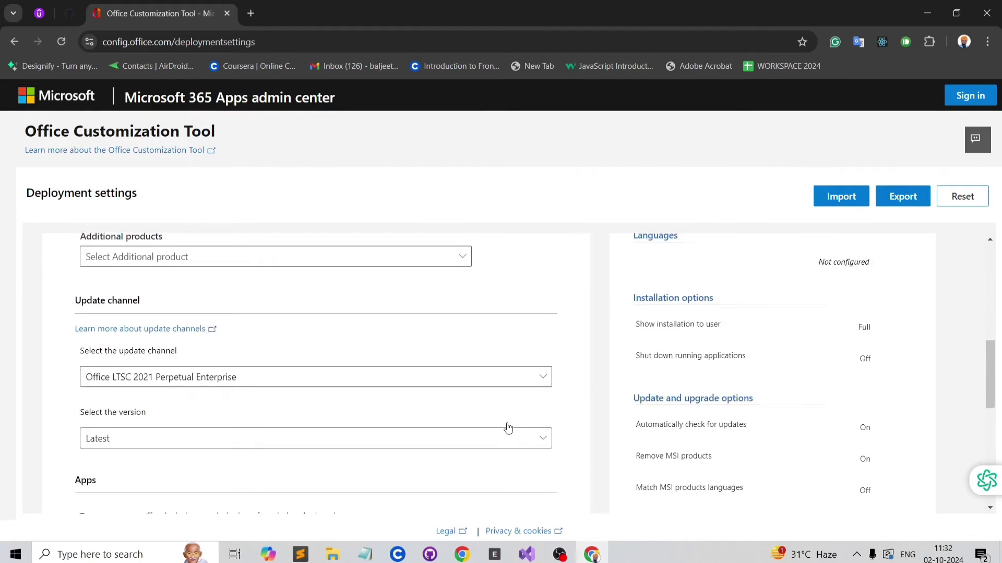
pyautogui.scroll(-4, 508, 427)
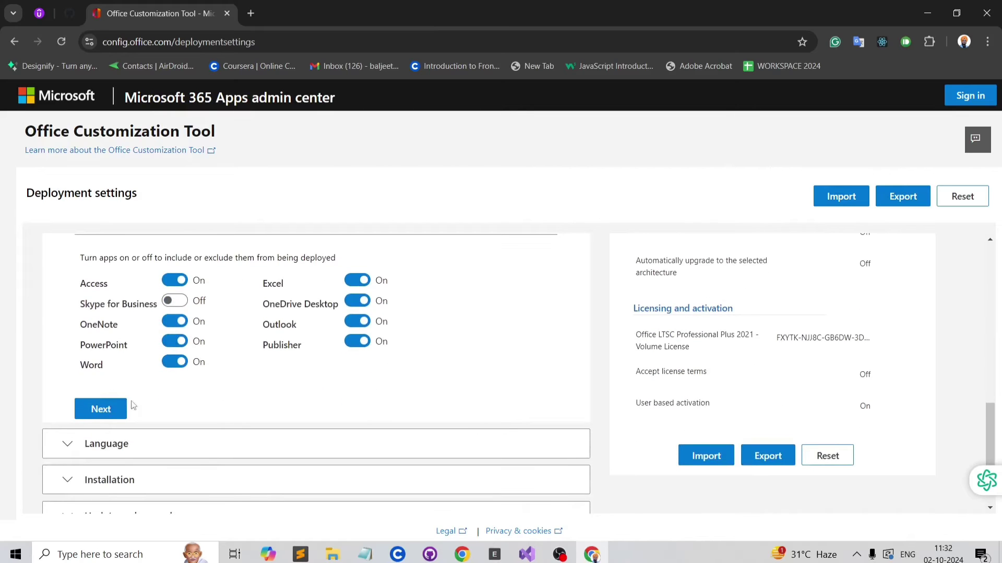
pyautogui.click(105, 408)
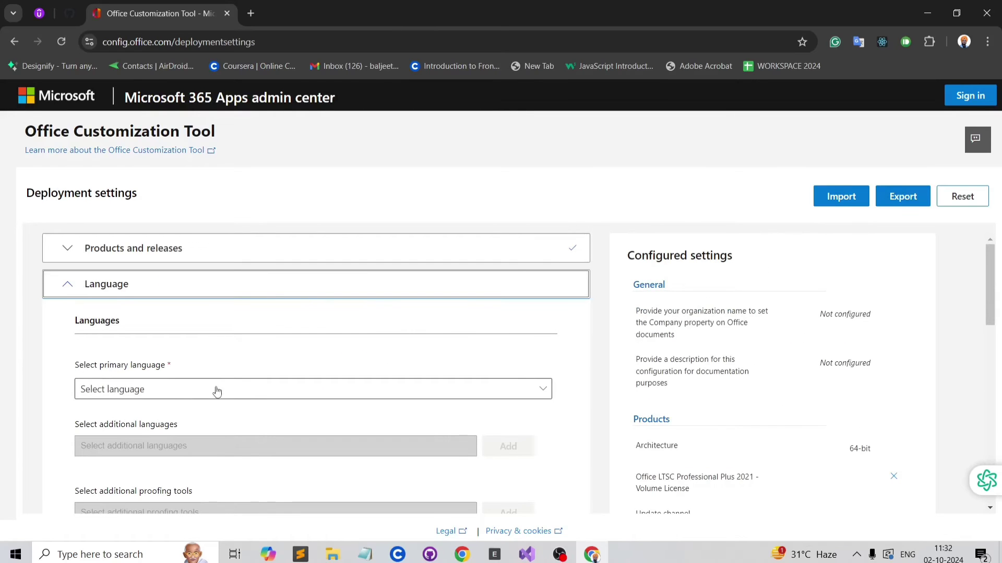
# Set the primary language to English (United States) and continue to the installation options
pyautogui.click(253, 392)
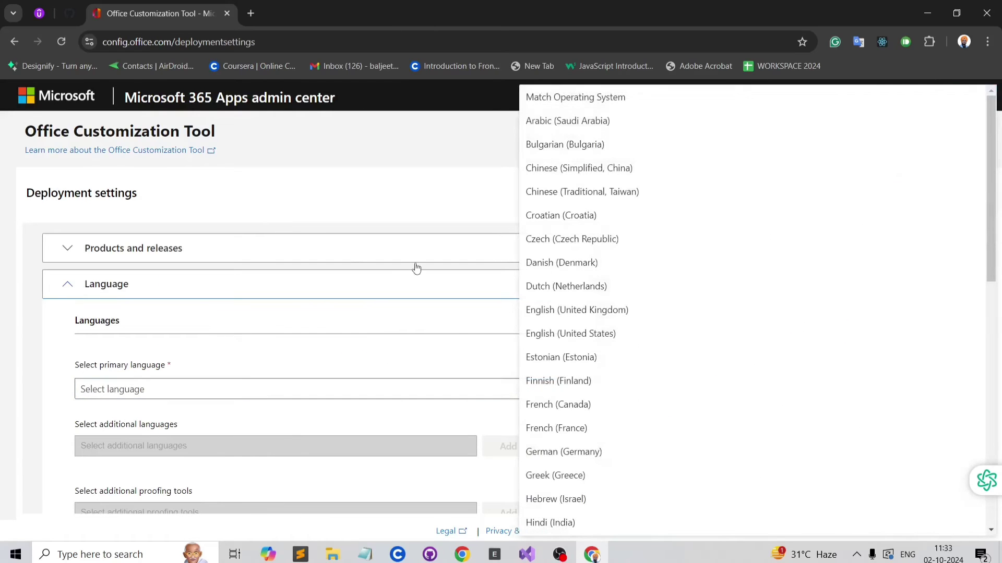
pyautogui.click(567, 335)
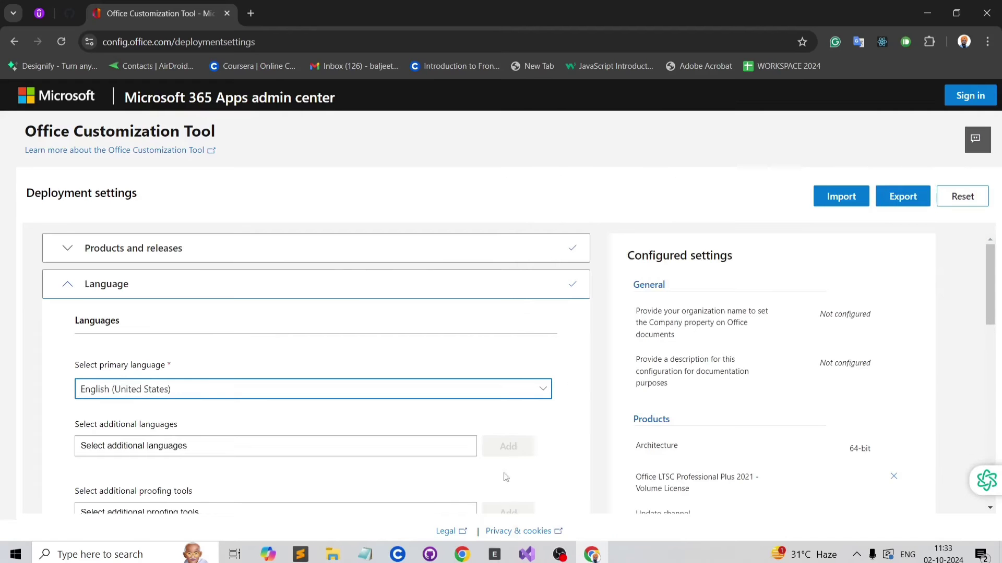
pyautogui.scroll(-3, 449, 503)
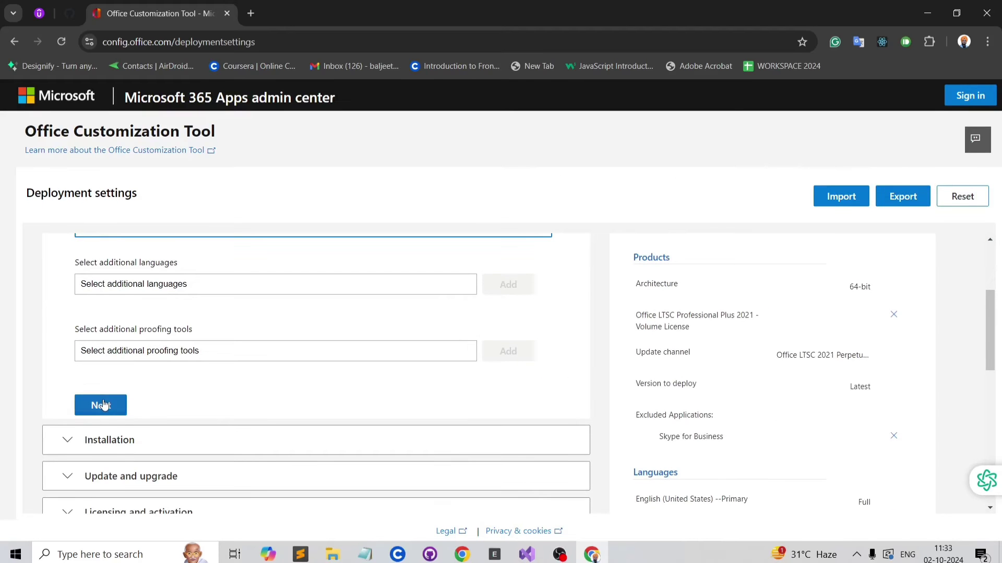
pyautogui.click(101, 405)
# Keep the default installation options with the Office Content Delivery Network as source and continue to the update and upgrade settings
pyautogui.scroll(-3, 221, 389)
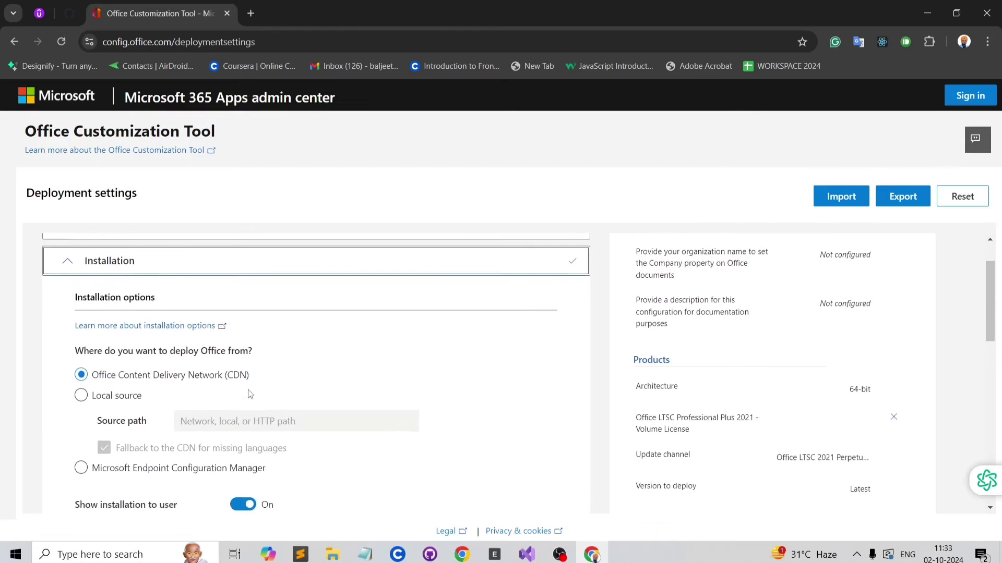
pyautogui.scroll(-2, 249, 393)
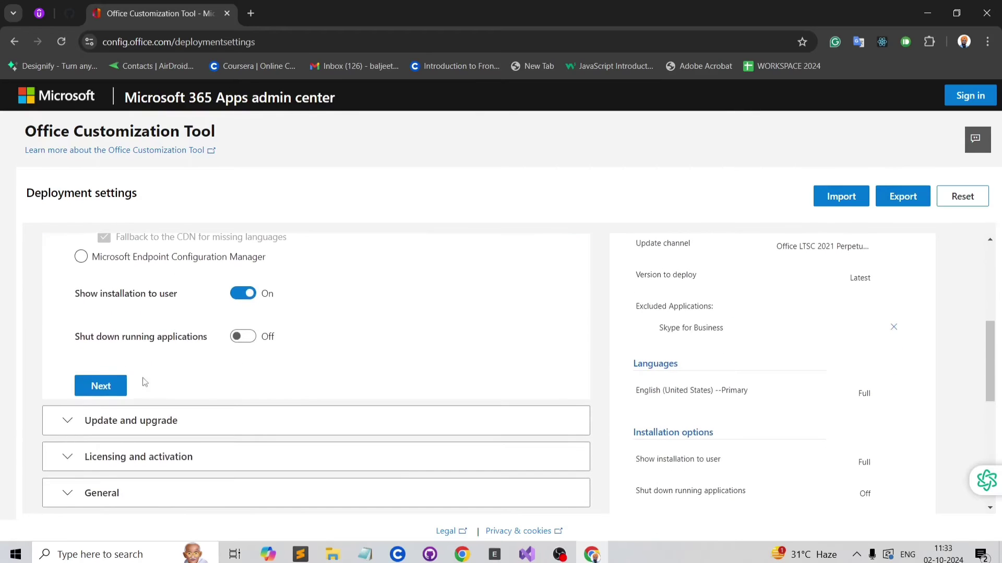
pyautogui.click(107, 386)
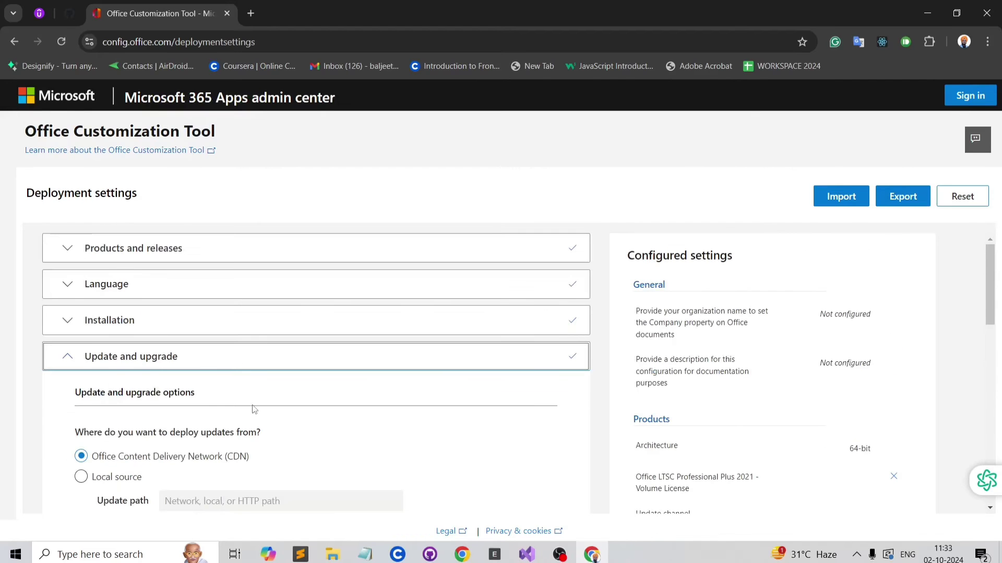
# Turn off uninstalling MSI versions of Office in the upgrade options and continue to licensing and activation
pyautogui.scroll(-1, 254, 409)
pyautogui.scroll(-1, 254, 410)
pyautogui.scroll(-2, 253, 408)
pyautogui.scroll(-4, 253, 410)
pyautogui.scroll(3, 254, 409)
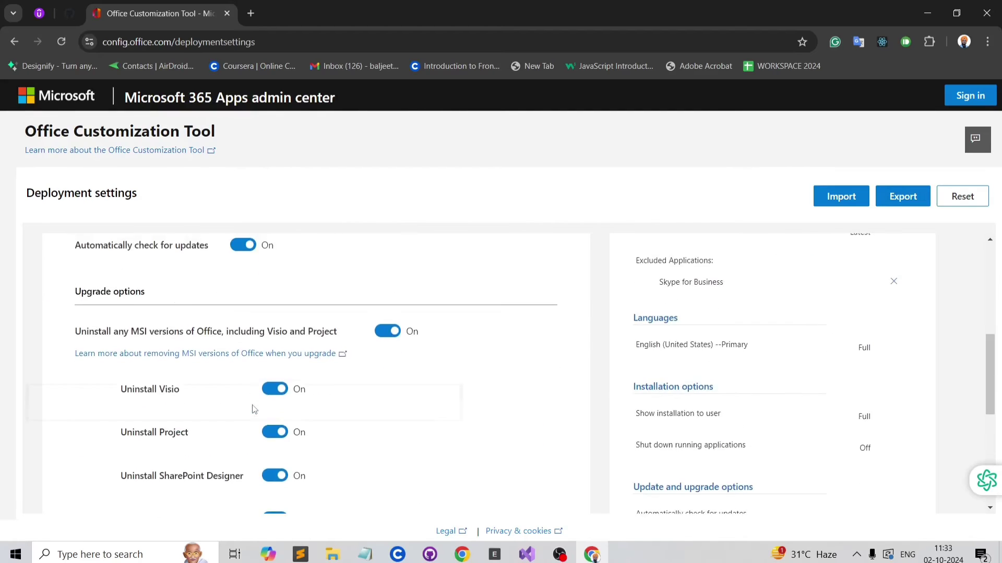
pyautogui.click(387, 330)
pyautogui.scroll(-3, 336, 392)
pyautogui.click(103, 441)
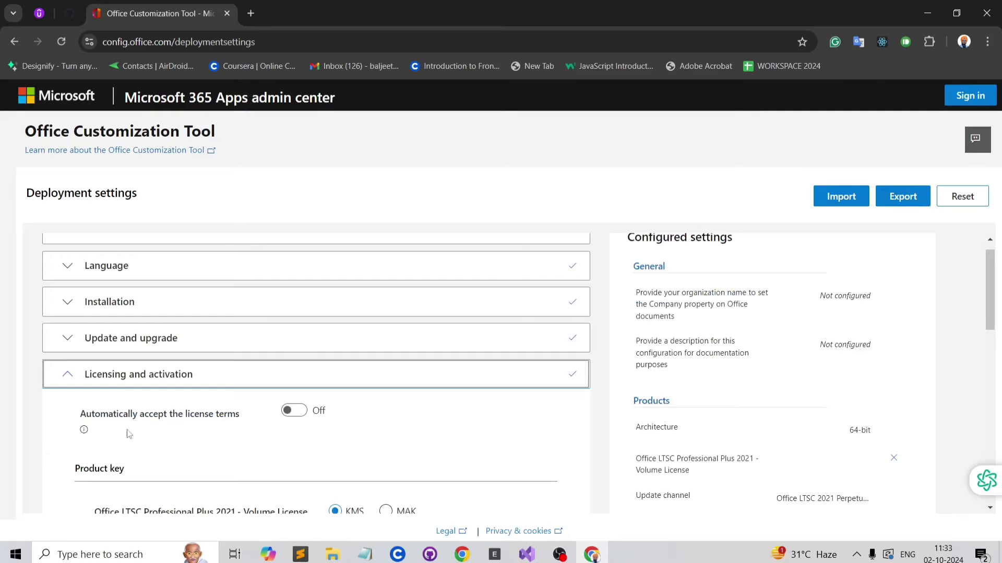
# Keep the default licensing, general and application preference settings and finish the deployment configuration
pyautogui.scroll(-5, 247, 434)
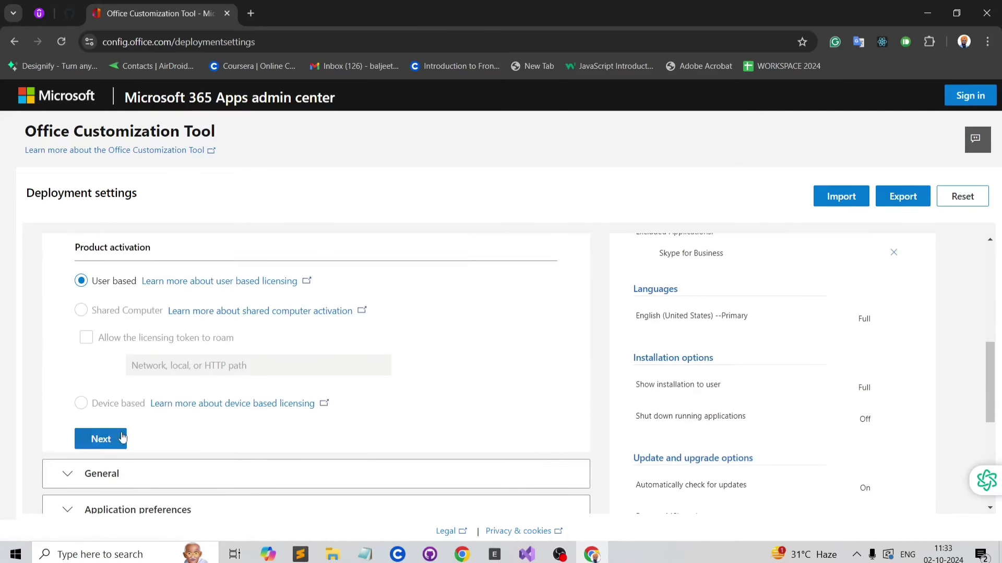
pyautogui.click(102, 439)
pyautogui.scroll(-5, 116, 438)
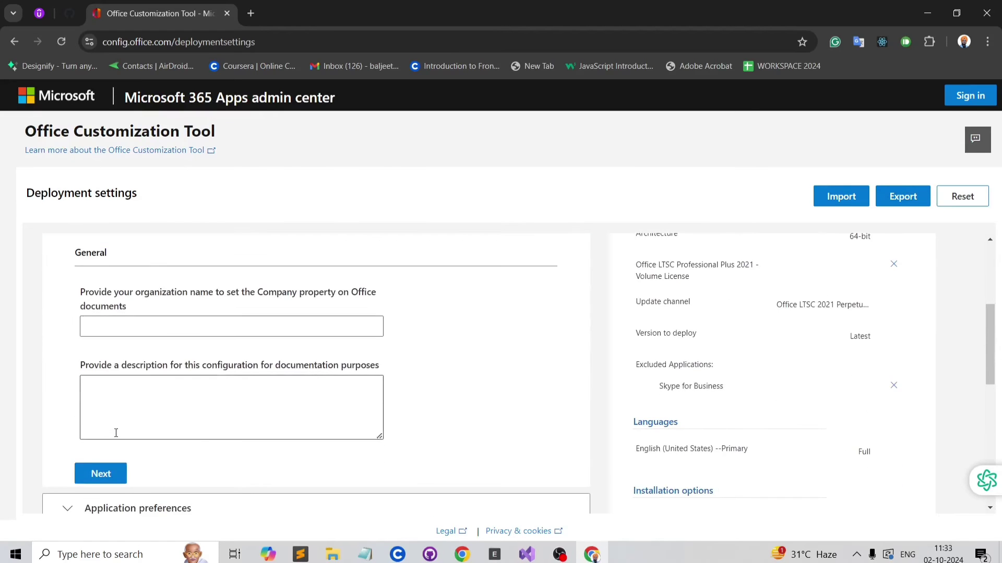
pyautogui.click(101, 405)
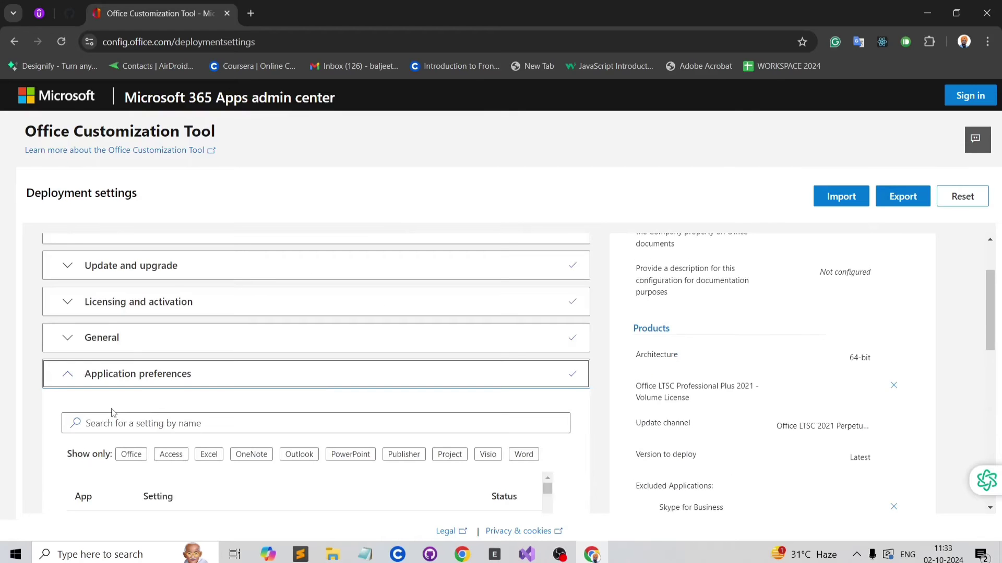
pyautogui.scroll(-10, 112, 412)
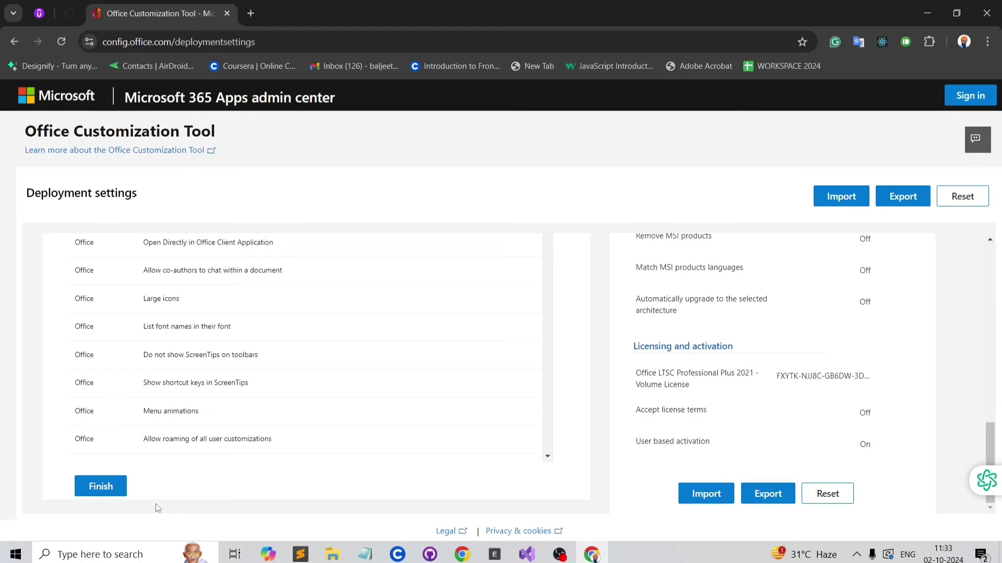
pyautogui.click(108, 492)
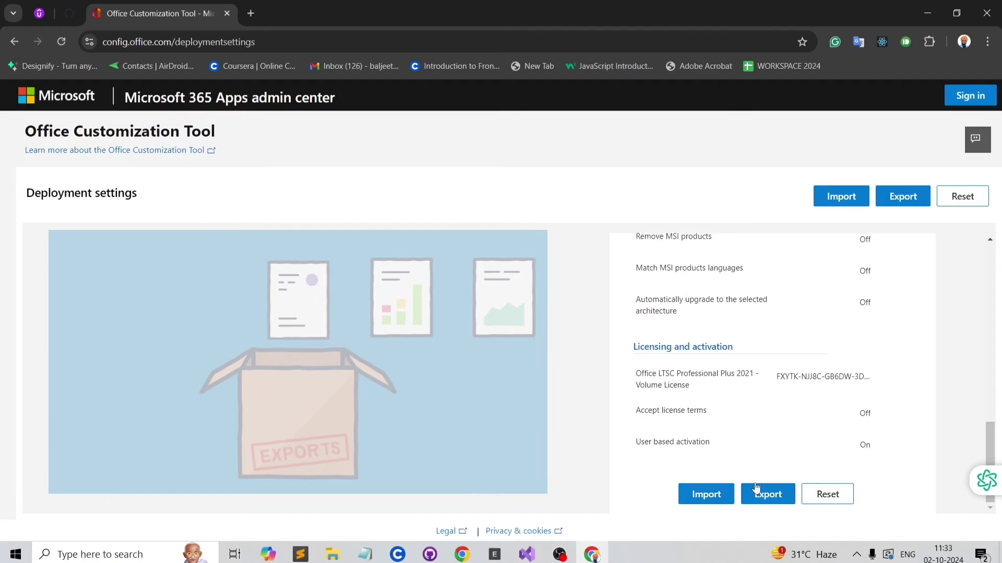
# Export the configuration with Office Open XML as the default file format, accepting the license terms and keeping the file name Configuration
pyautogui.click(755, 498)
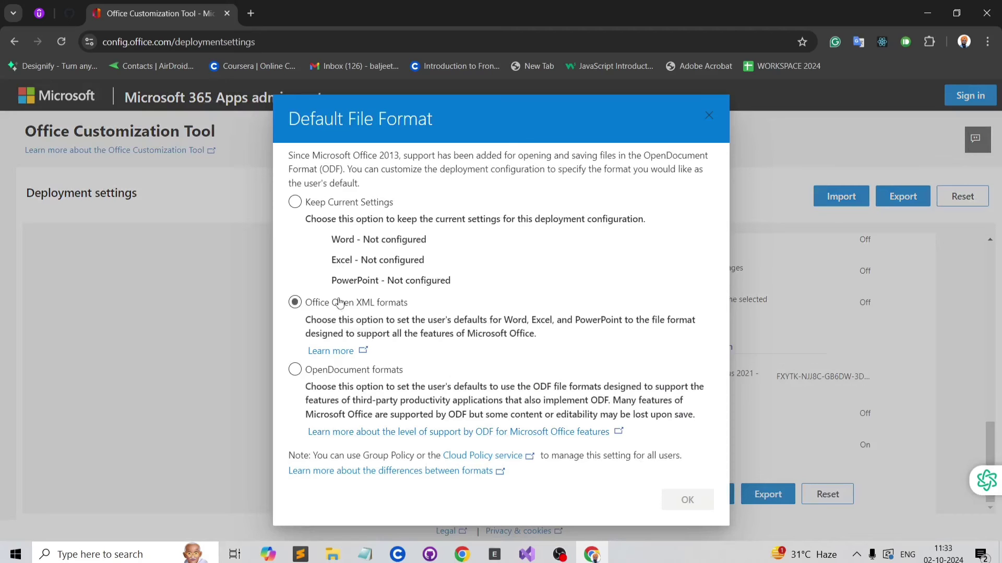
pyautogui.click(295, 303)
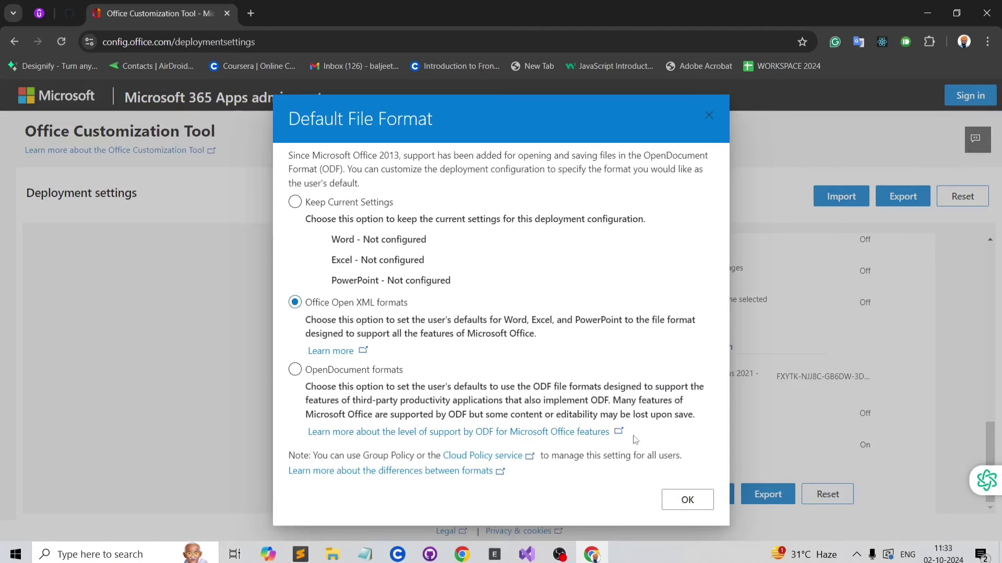
pyautogui.click(680, 498)
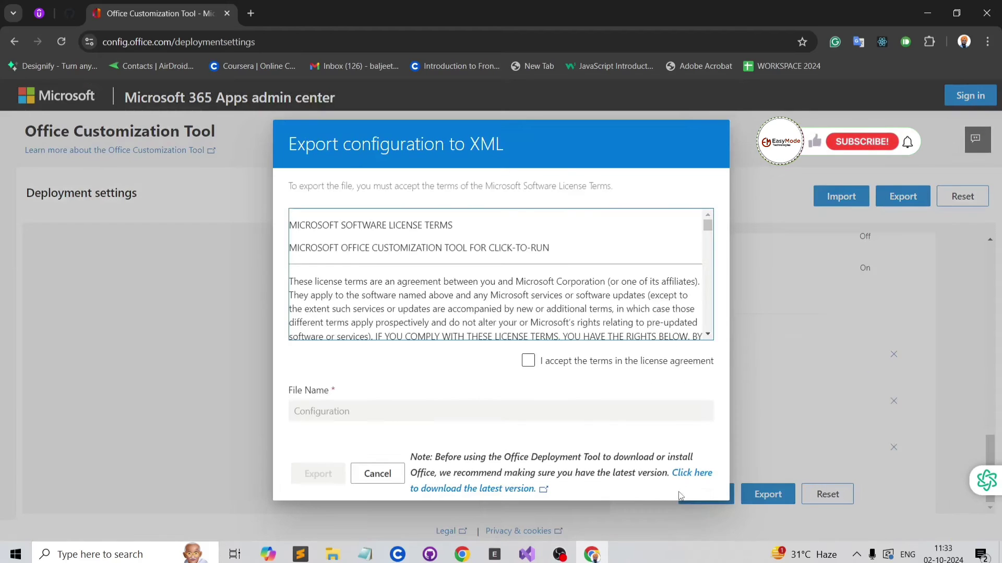
pyautogui.click(538, 360)
pyautogui.click(313, 474)
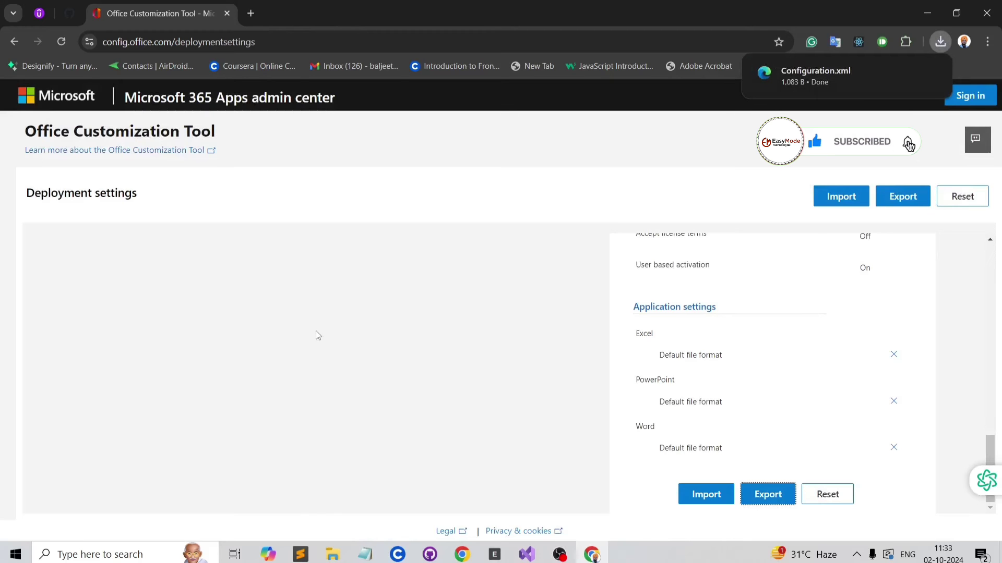
# Search the web for "microsoft deployment tool" in a new browser tab
pyautogui.click(255, 12)
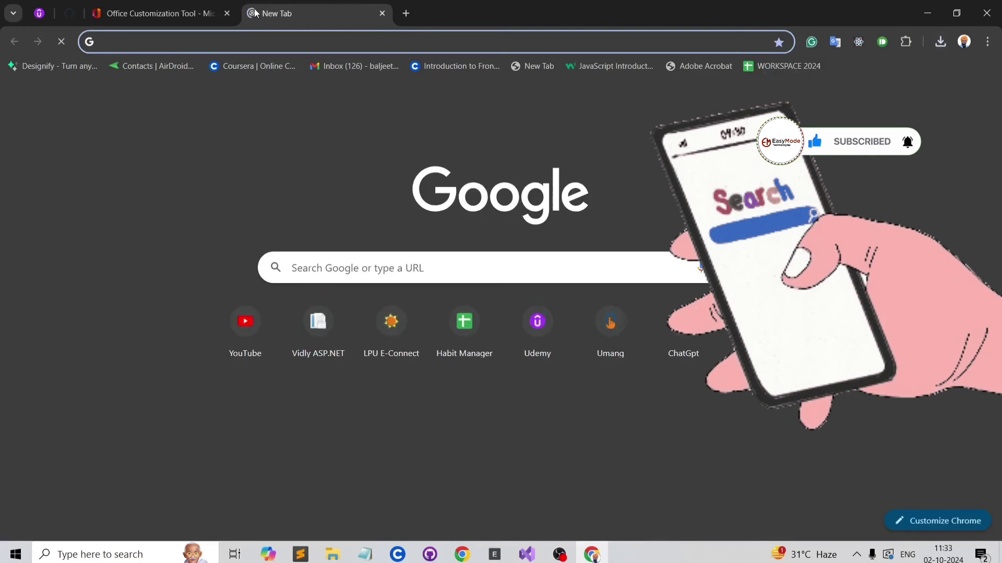
pyautogui.write('micr')
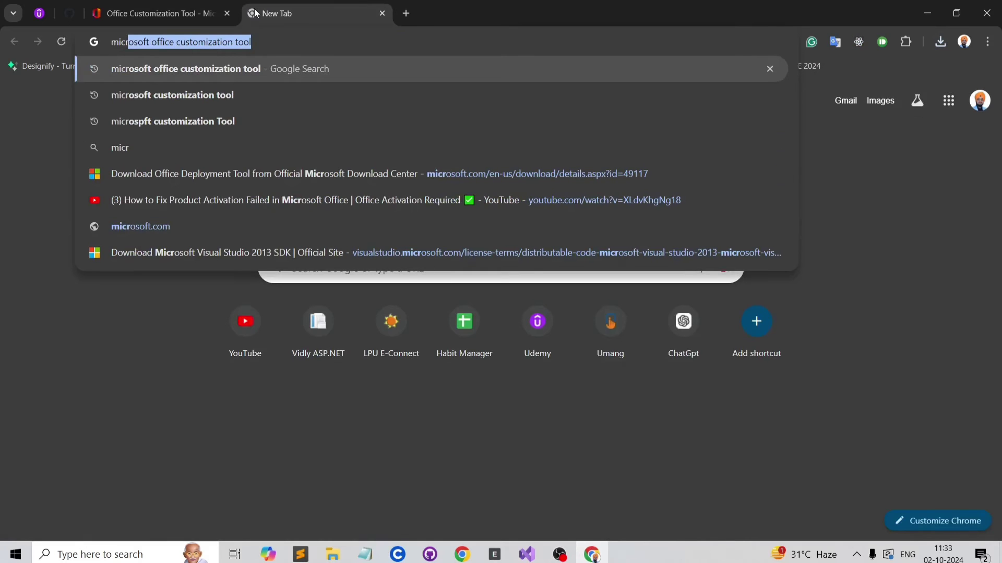
pyautogui.write('o')
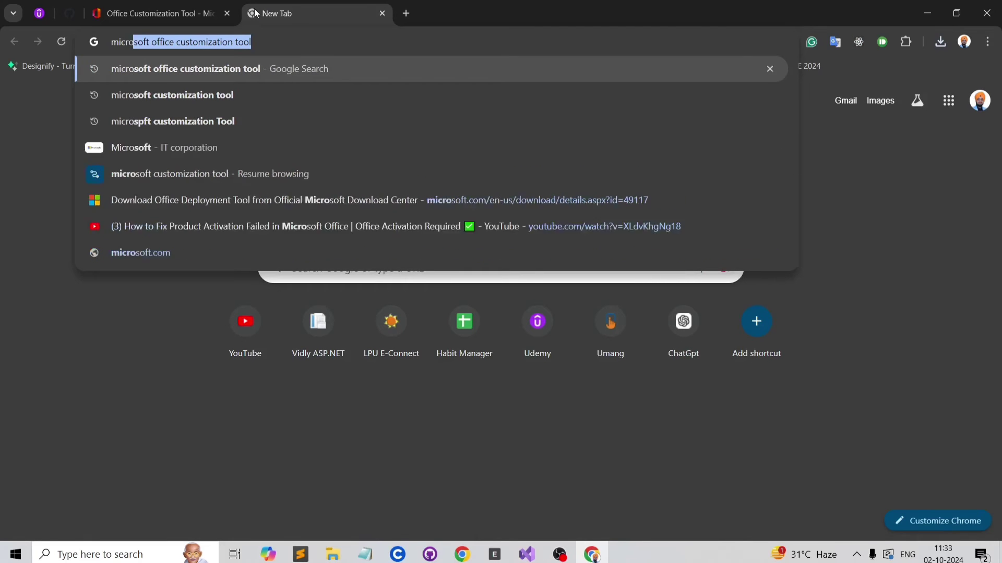
pyautogui.write('soft deployment tool')
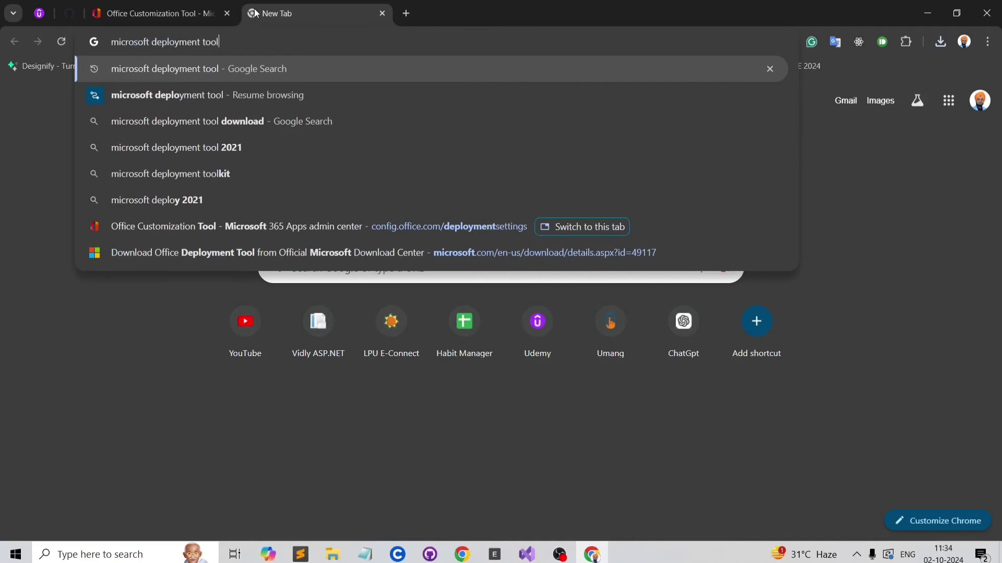
pyautogui.press('Return')
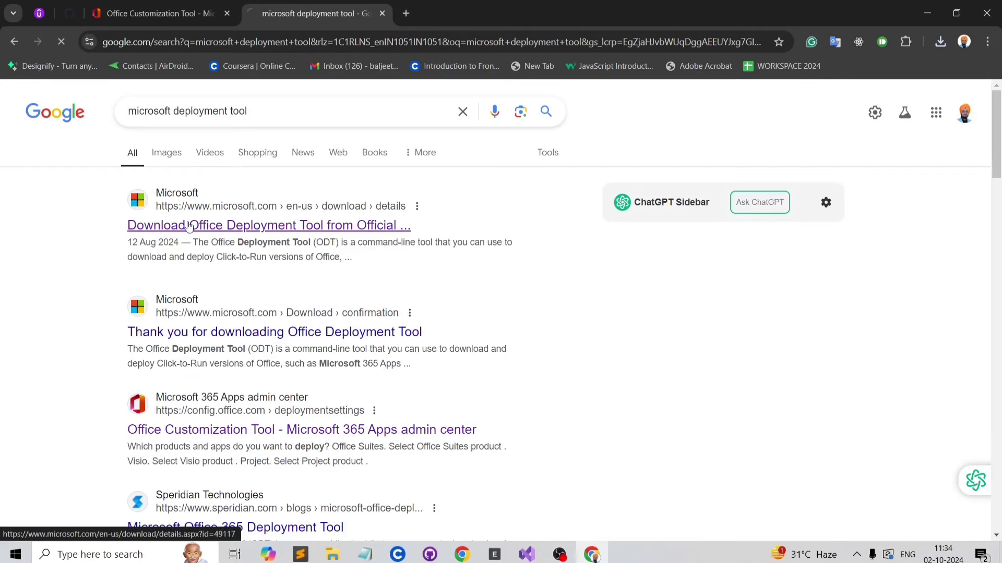
# Download the English Office Deployment Tool from the official Microsoft Download Center page and show the downloaded file in its folder
pyautogui.click(189, 226)
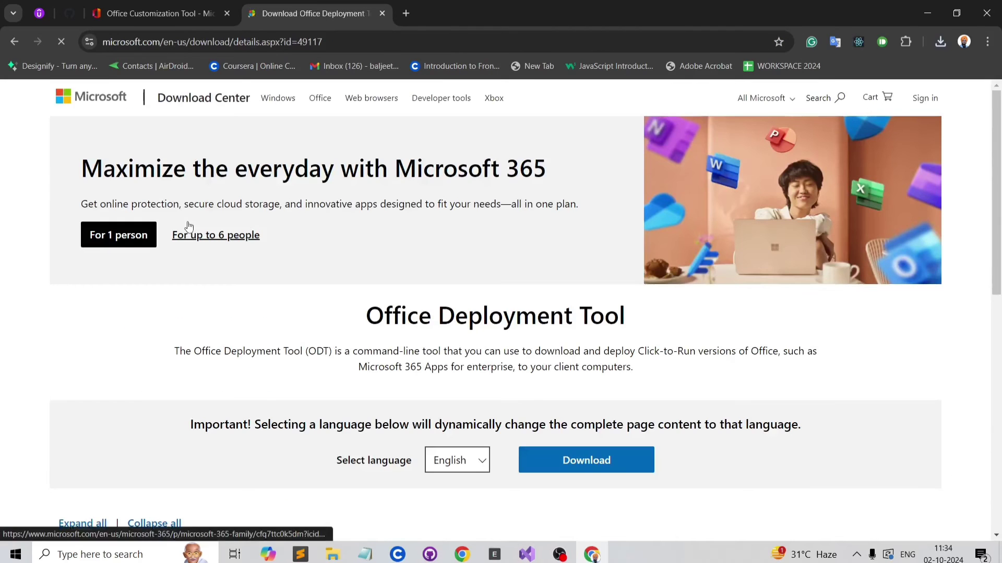
pyautogui.click(574, 461)
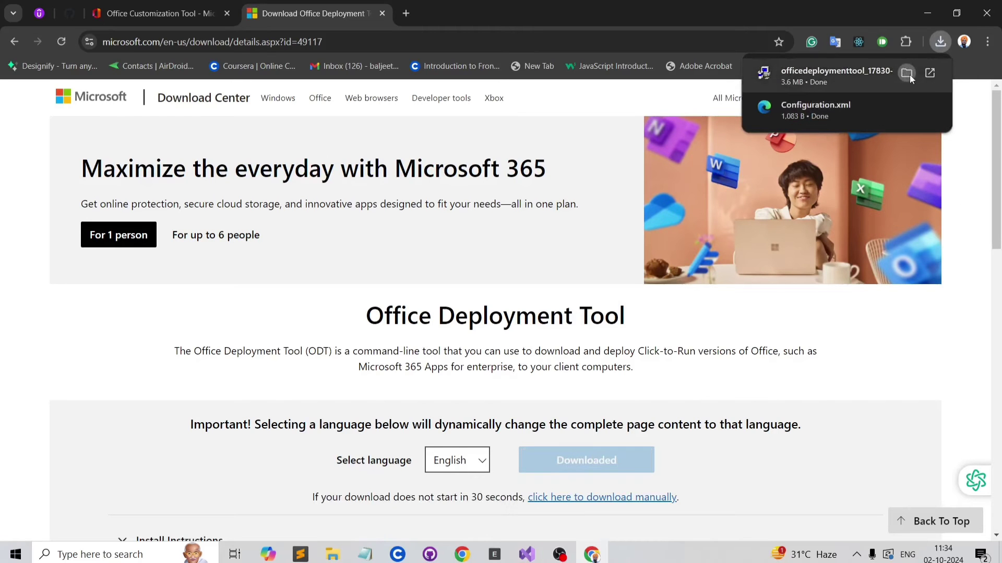
pyautogui.click(909, 74)
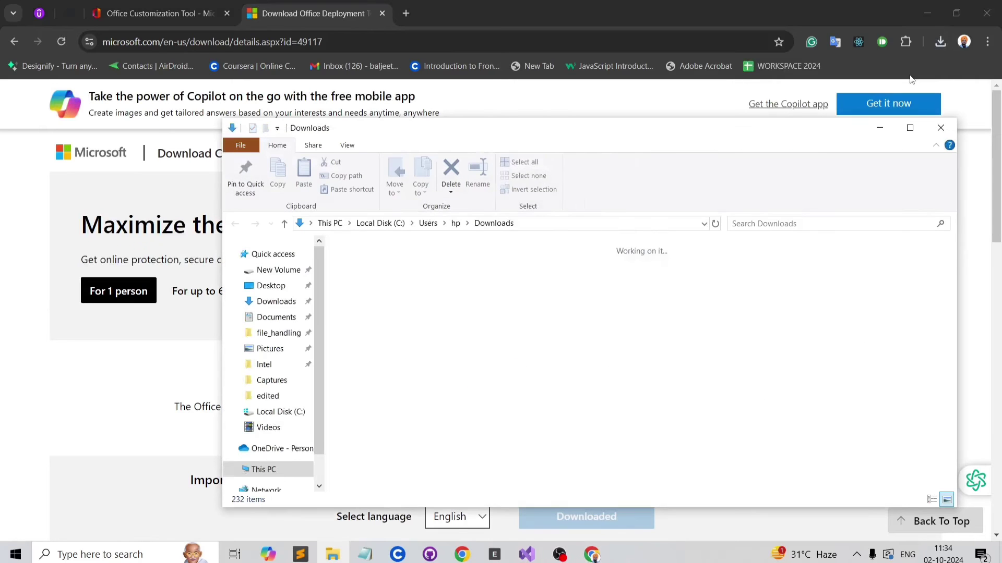
# Create a new folder named Office2021 in the Downloads folder
pyautogui.rightClick(536, 288)
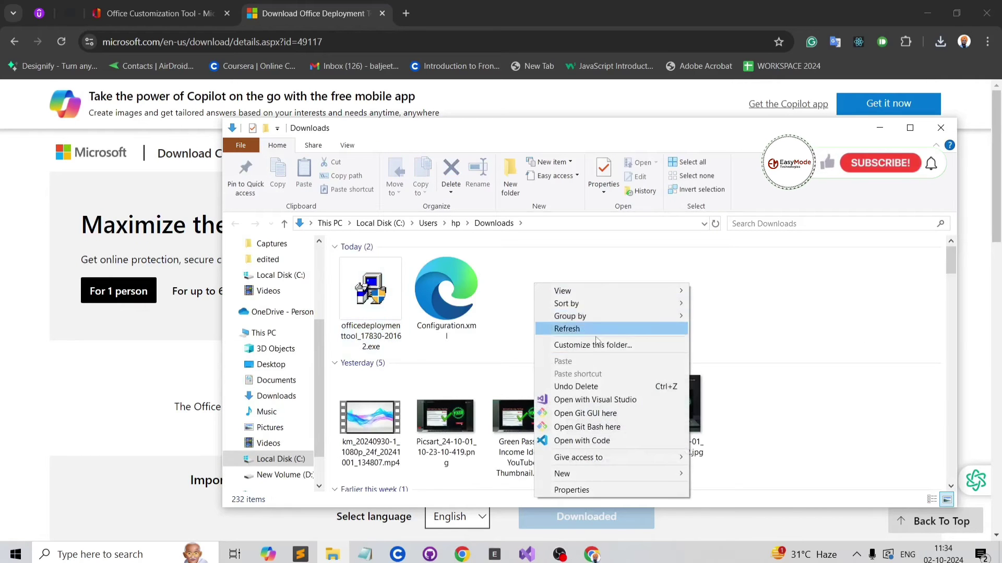
pyautogui.moveTo(569, 483)
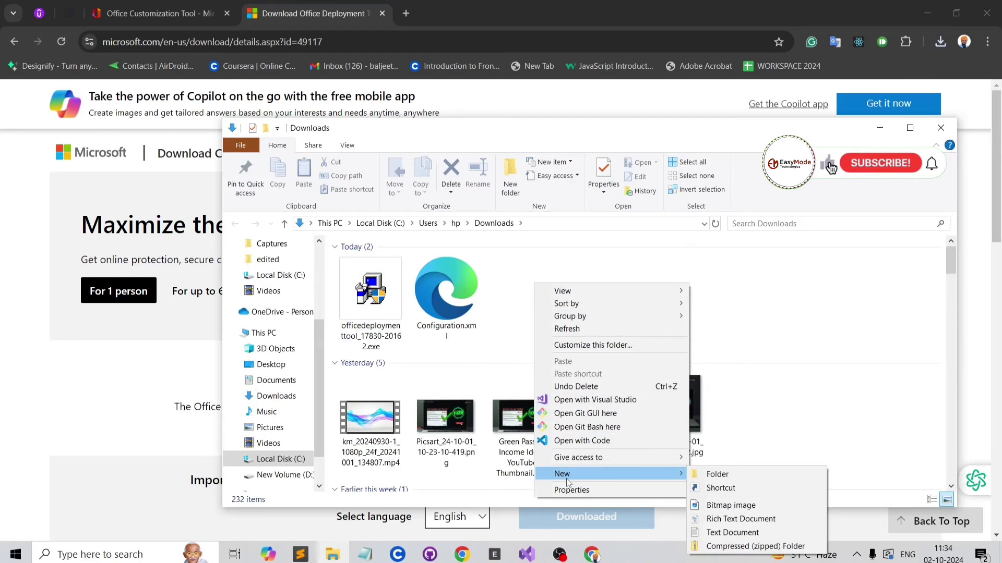
pyautogui.click(715, 476)
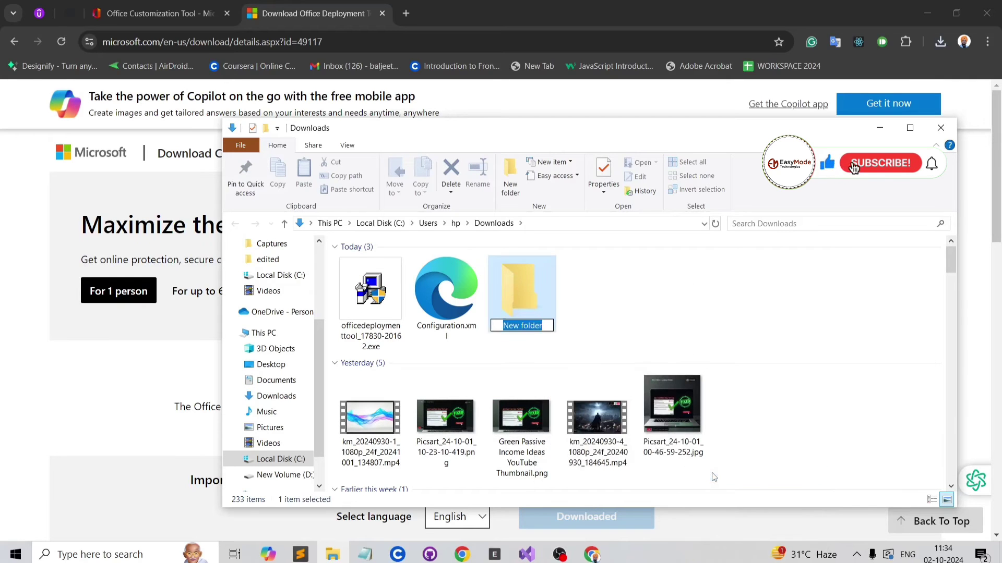
pyautogui.write('Off')
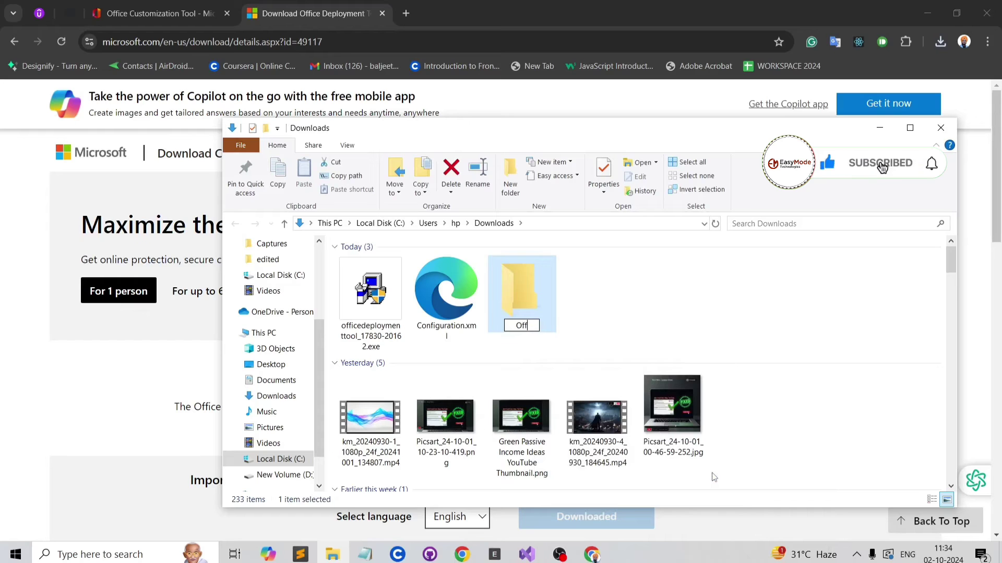
pyautogui.write('ice2021')
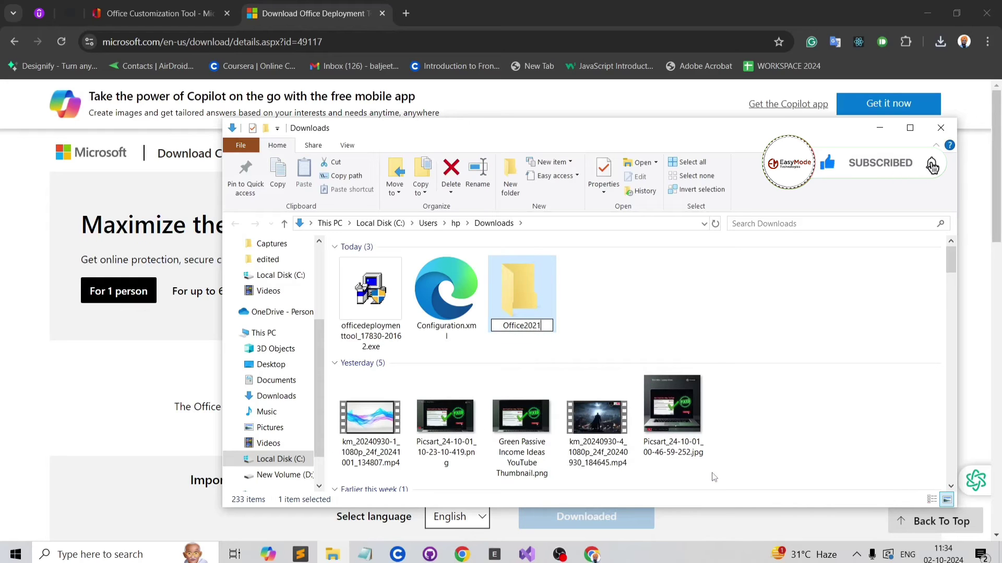
pyautogui.press('Return')
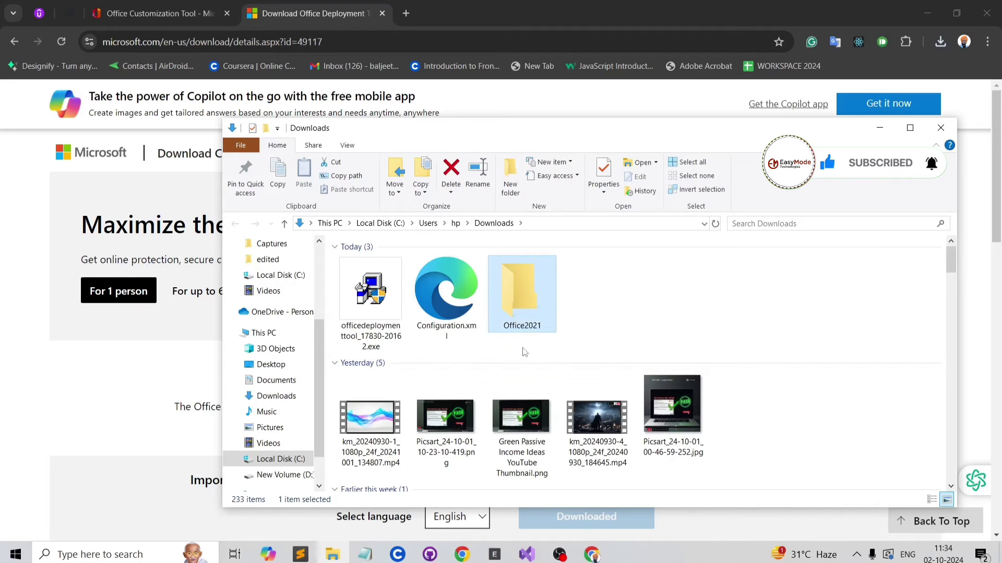
# Move Configuration.xml and the Office Deployment Tool executable into the Office2021 folder
pyautogui.click(446, 292)
pyautogui.moveTo(440, 317); pyautogui.dragTo(518, 295)
pyautogui.moveTo(371, 320); pyautogui.dragTo(427, 291)
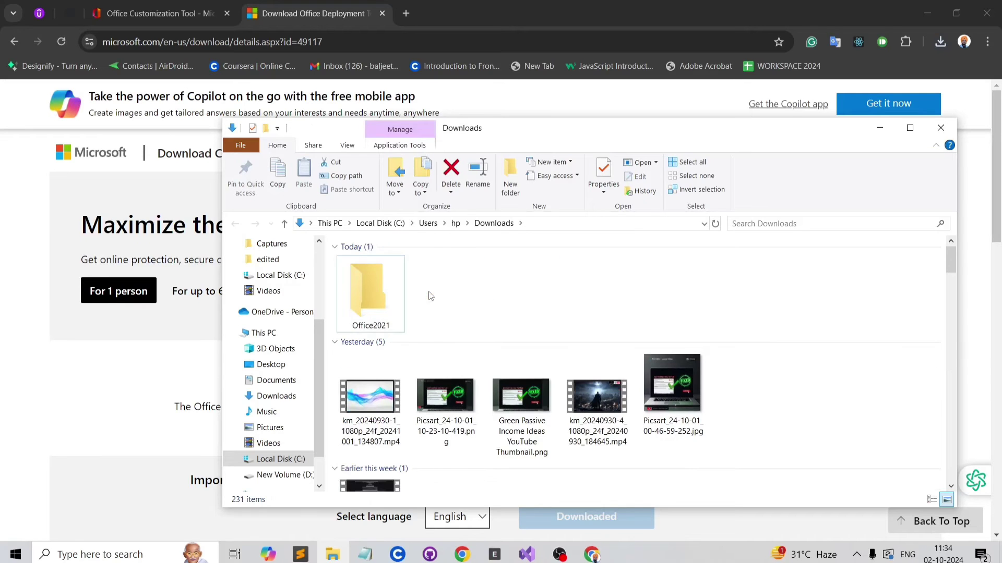
# Move the Office2021 folder from Downloads to Local Disk (C:) and open it there in a maximized window
pyautogui.moveTo(368, 298); pyautogui.dragTo(285, 465)
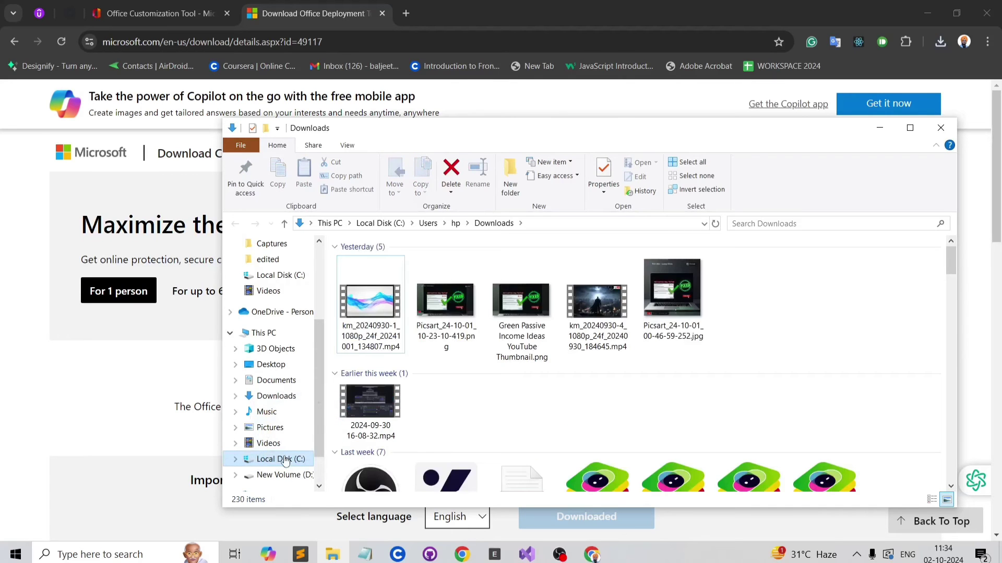
pyautogui.click(285, 463)
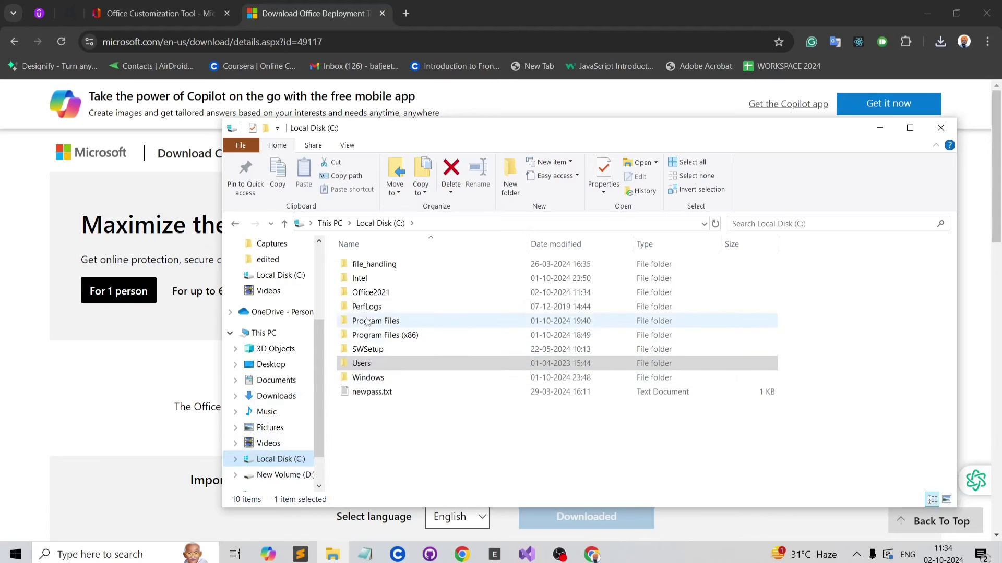
pyautogui.doubleClick(369, 294)
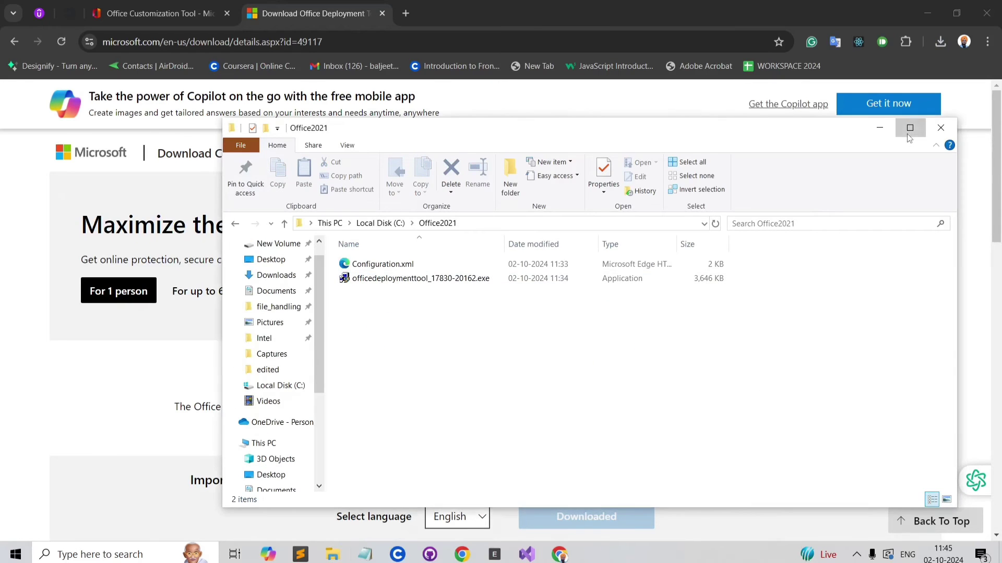
pyautogui.click(910, 128)
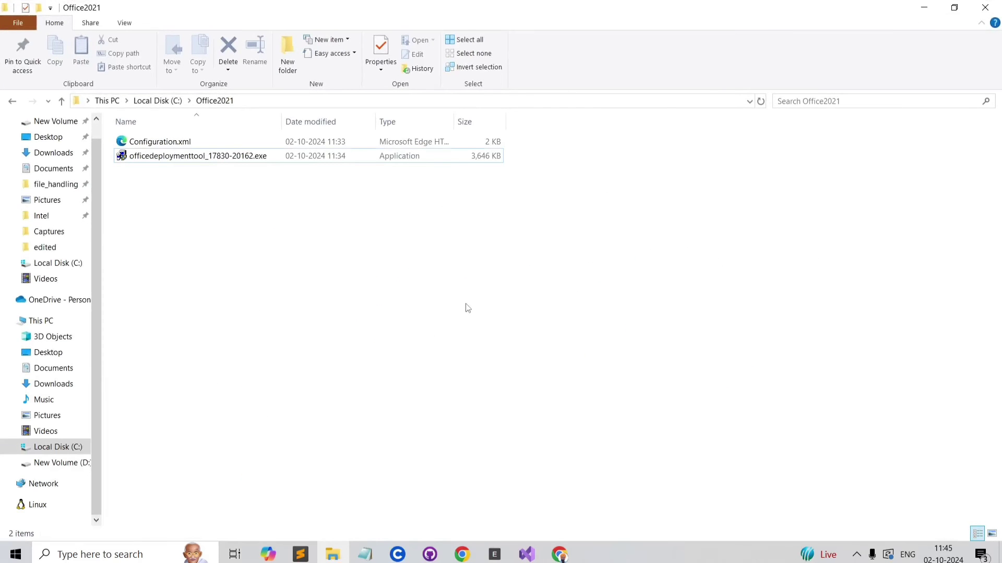
# Run officedeploymenttool_17830-20162.exe as administrator, accept the Microsoft Software License Terms and continue
pyautogui.click(230, 157)
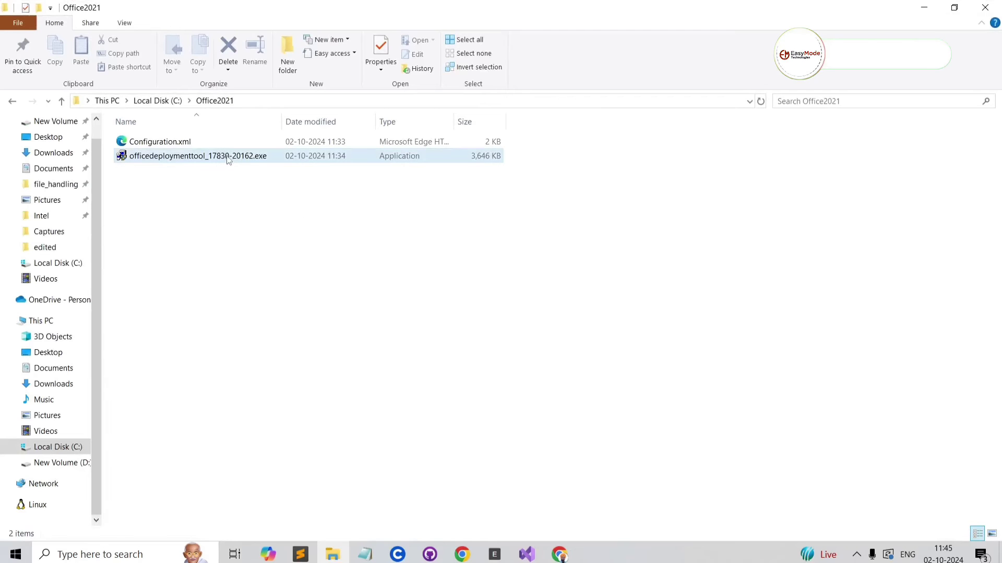
pyautogui.rightClick(230, 157)
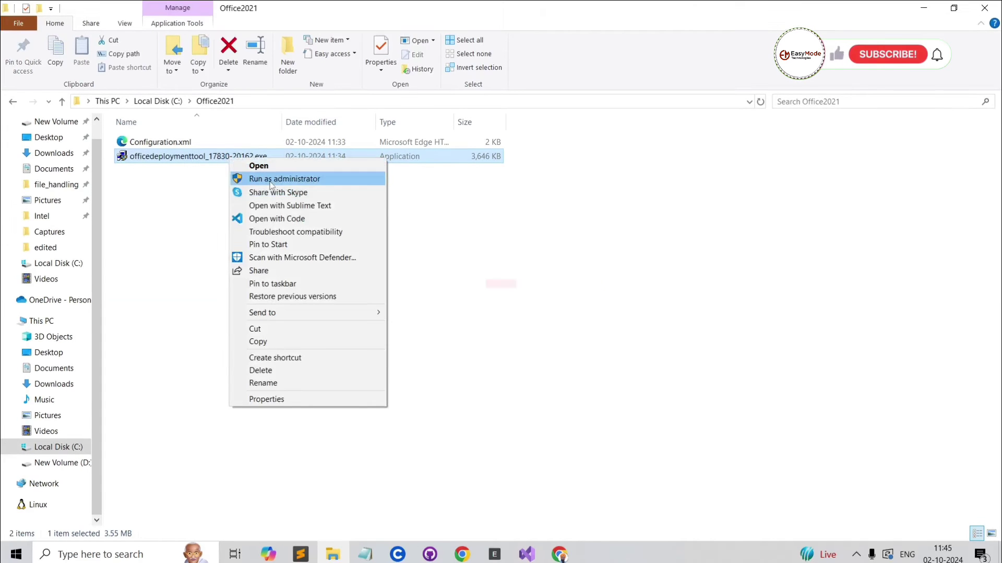
pyautogui.click(273, 179)
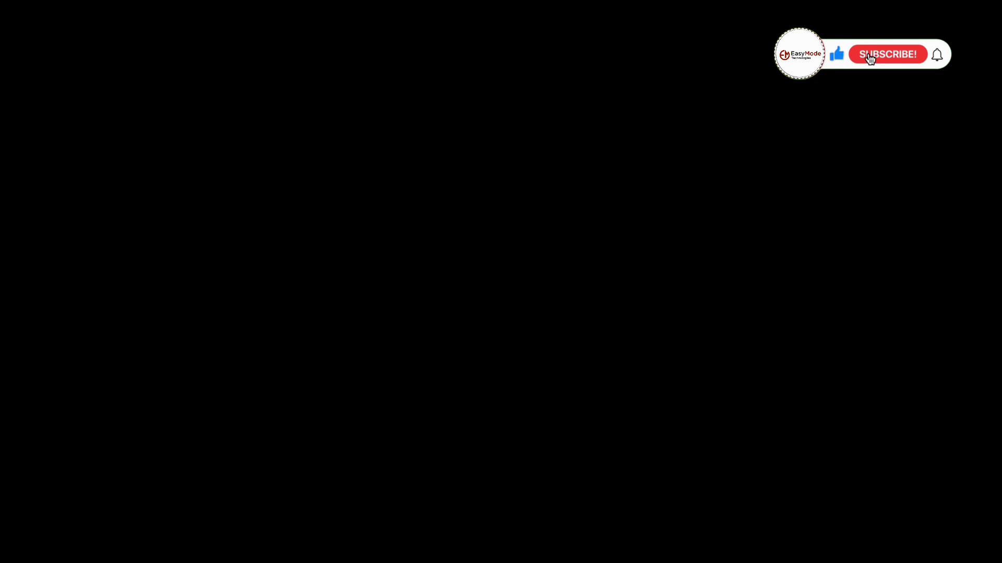
pyautogui.click(402, 410)
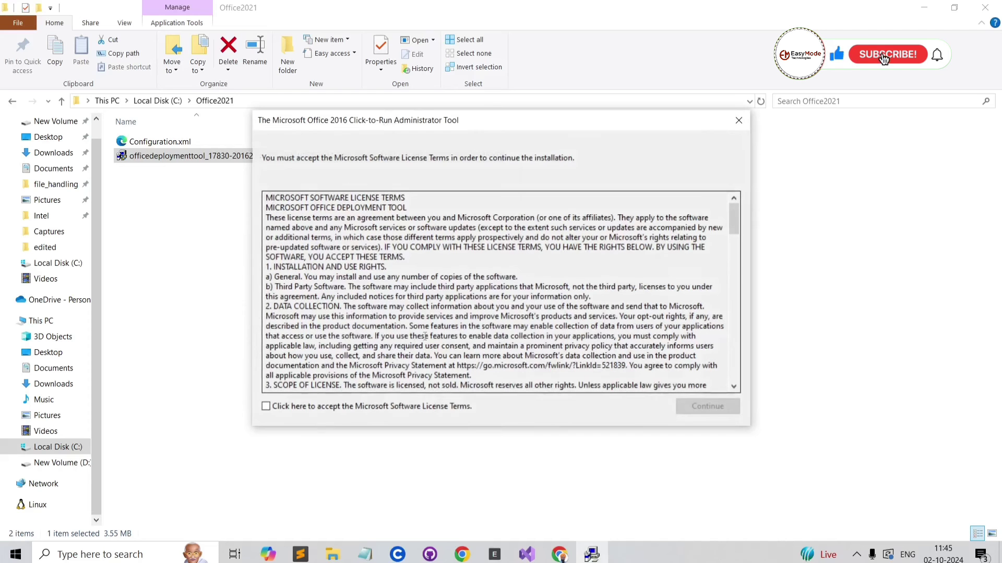
pyautogui.click(263, 408)
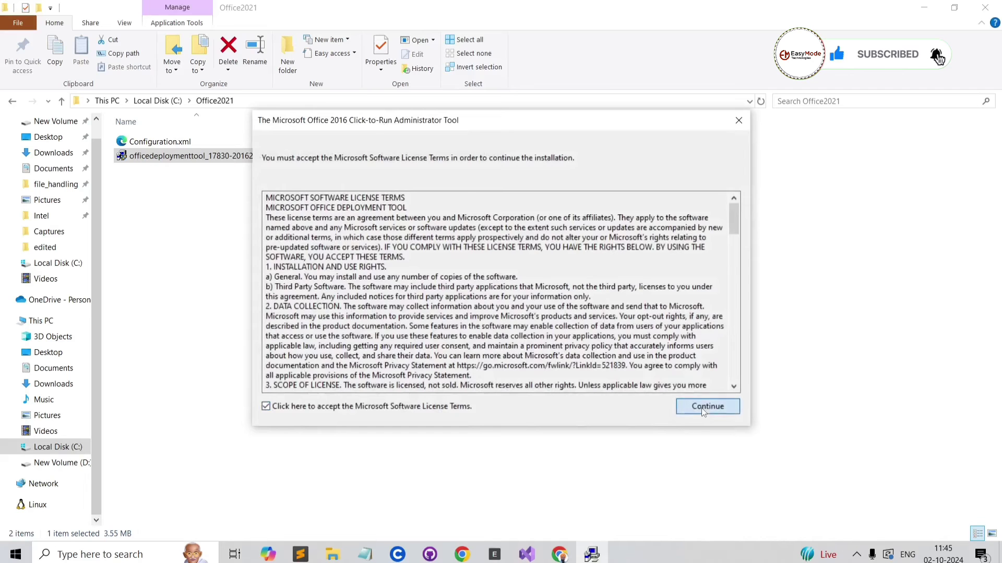
pyautogui.click(703, 409)
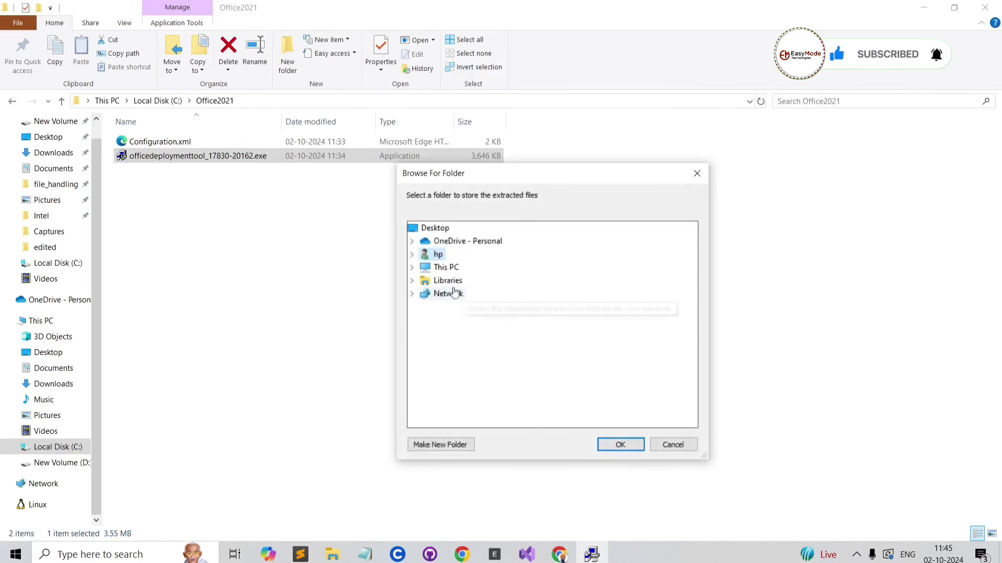
# Extract the deployment tool files into the Office2021 folder on Local Disk (C:)
pyautogui.click(412, 269)
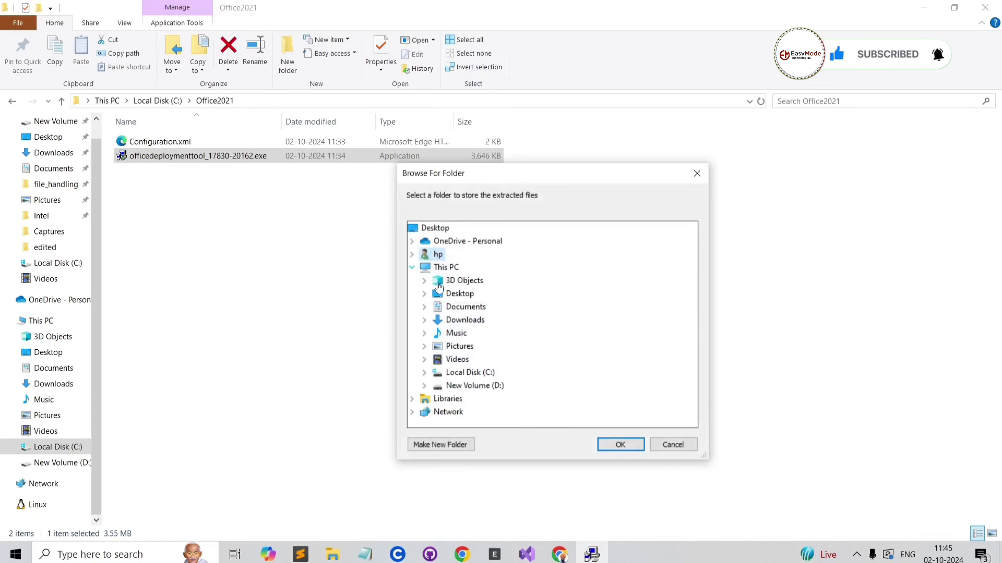
pyautogui.click(423, 373)
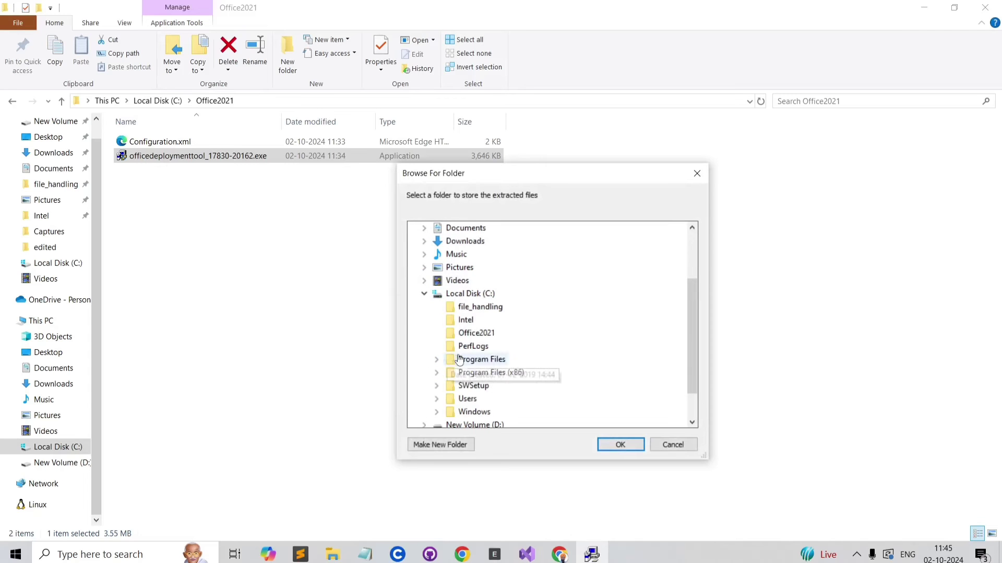
pyautogui.click(613, 445)
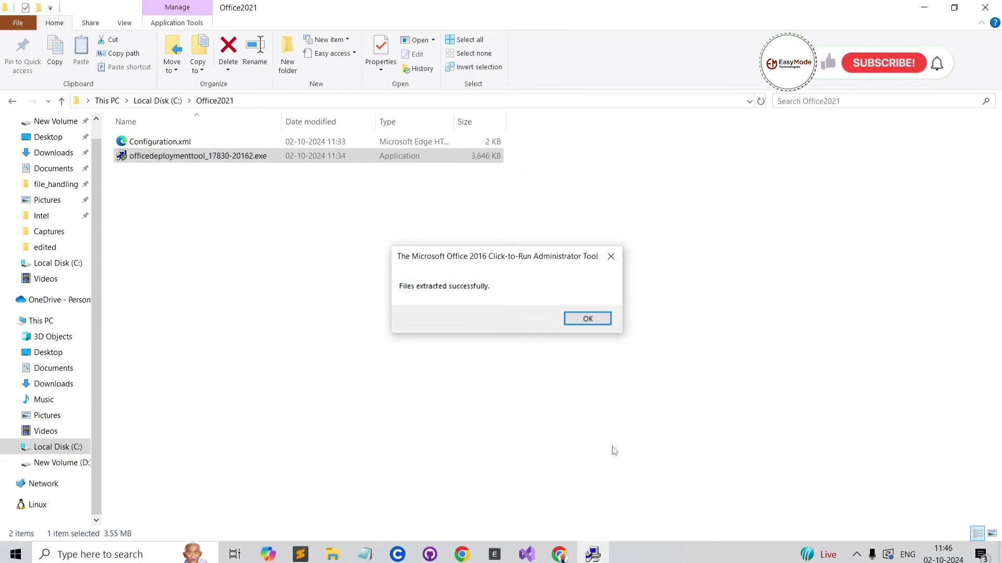
pyautogui.click(597, 321)
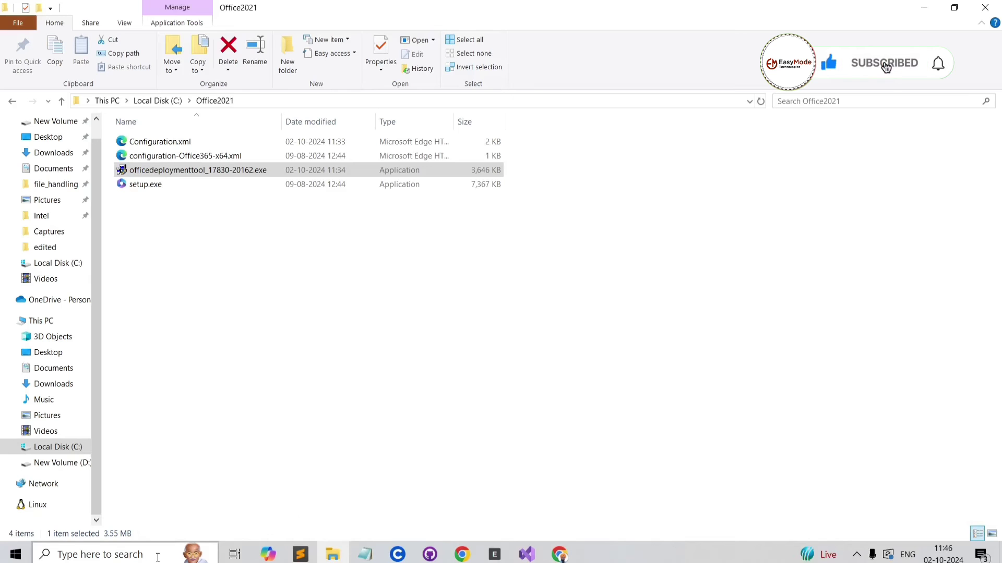
pyautogui.click(713, 277)
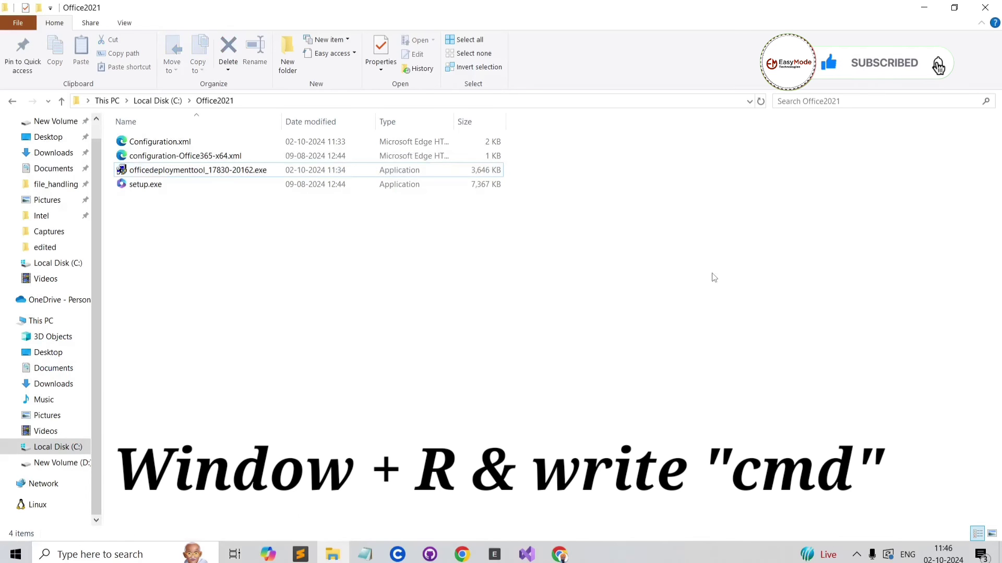
# Open Command Prompt, go up to the root of drive C: and change the directory to \office2021
pyautogui.press('super+r')
pyautogui.press('Return')
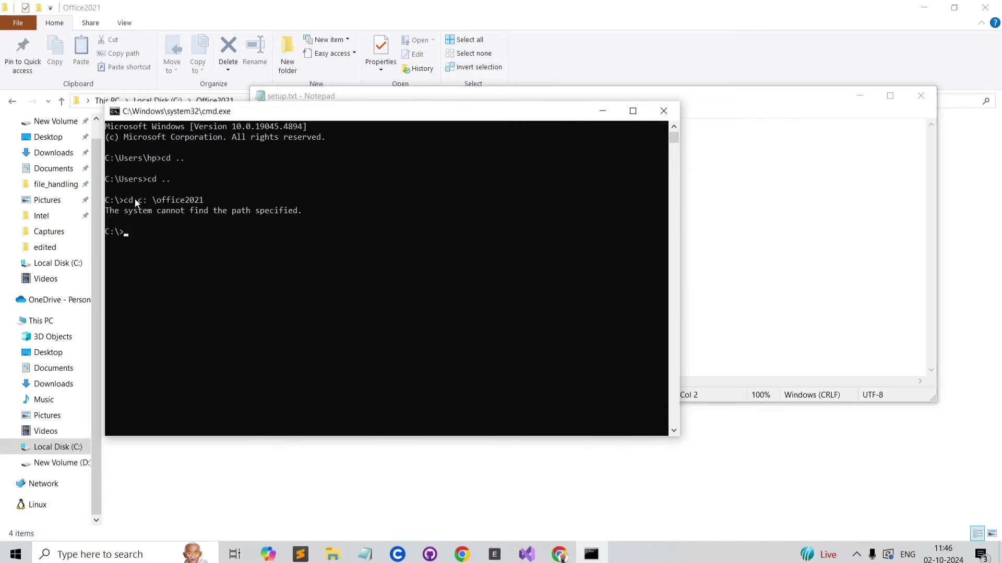
pyautogui.press('Up')
pyautogui.press('BackSpace')
pyautogui.press('BackSpace')
pyautogui.press('Return')
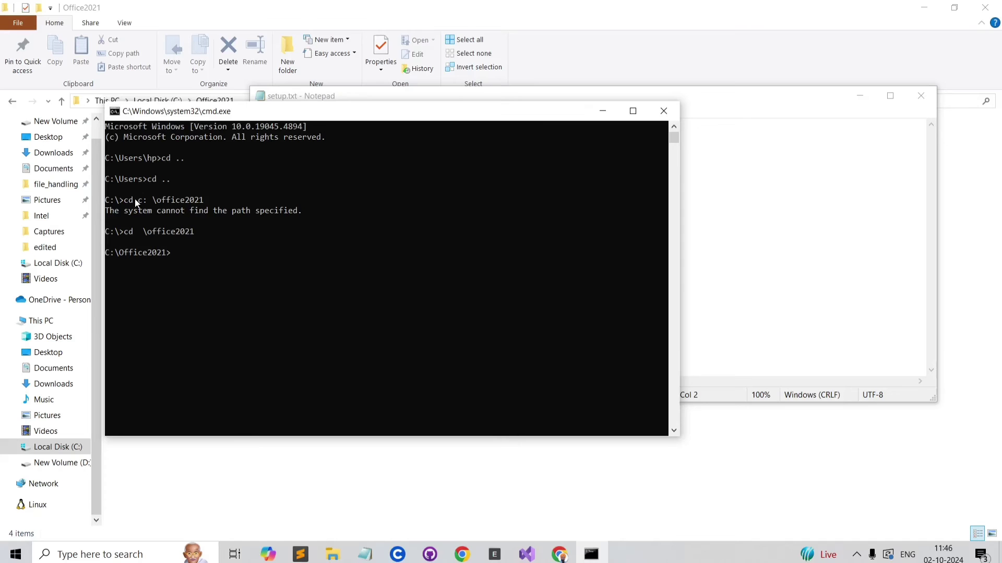
# Copy the command setup /configure configuration.xml from setup.txt and run it in Command Prompt from C:\Office2021
pyautogui.hotkey('alt', 'Tab')
pyautogui.moveTo(490, 150); pyautogui.dragTo(308, 153)
pyautogui.hotkey('ctrl', 'c')
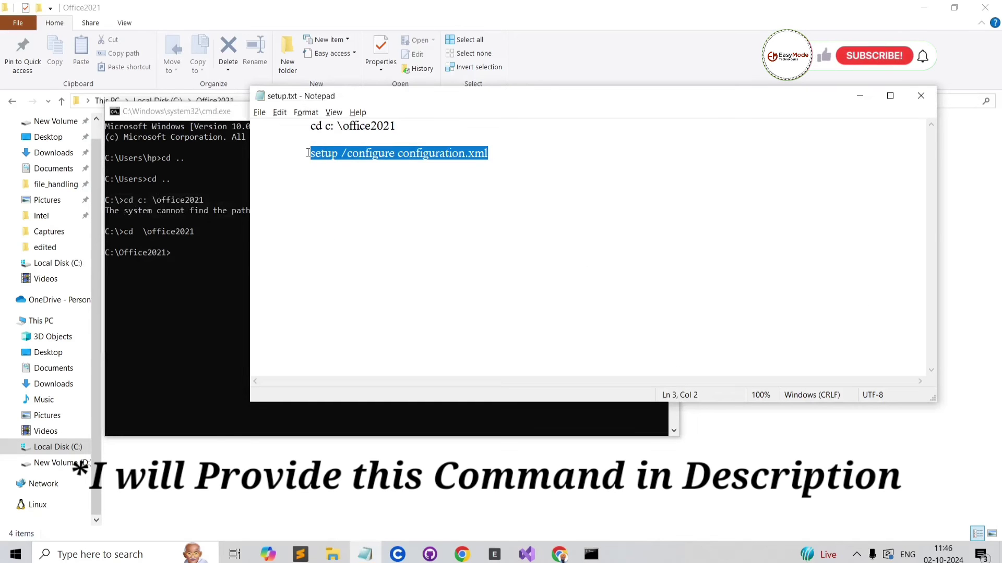
pyautogui.click(184, 252)
pyautogui.click(183, 252)
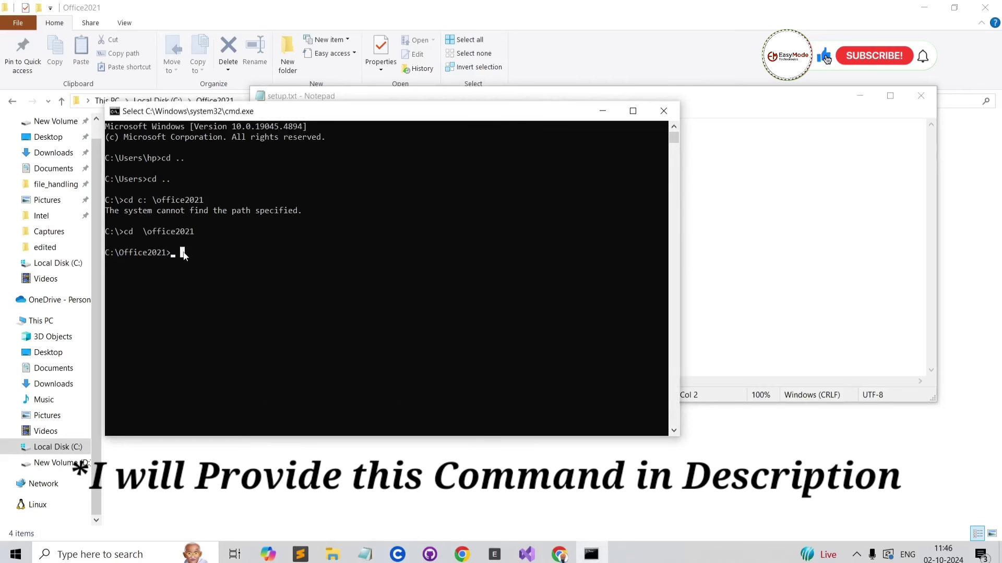
pyautogui.hotkey('ctrl', 'v')
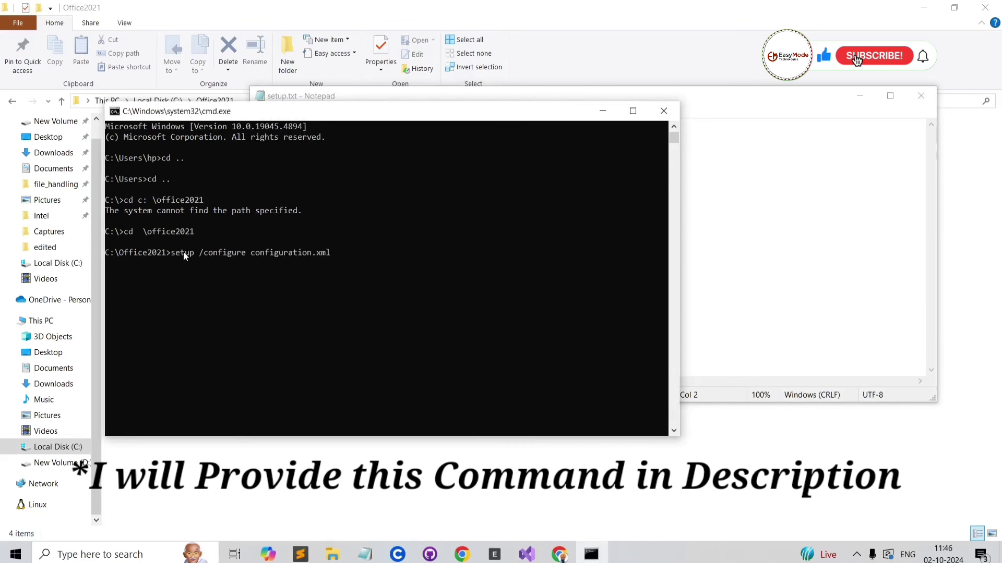
pyautogui.press('Return')
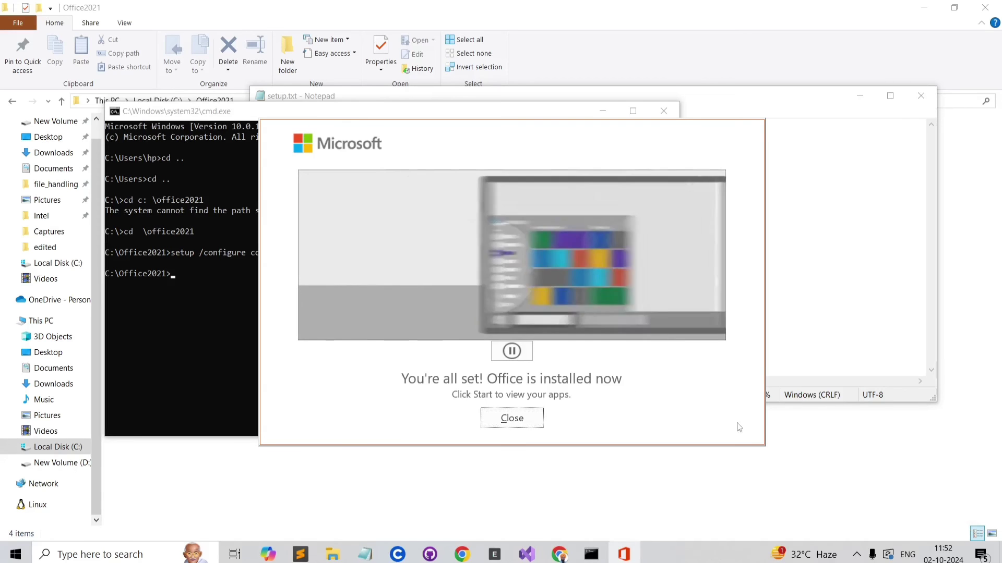
# Close the finished Office installer along with the Command Prompt, setup.txt and Office2021 folder windows
pyautogui.click(528, 415)
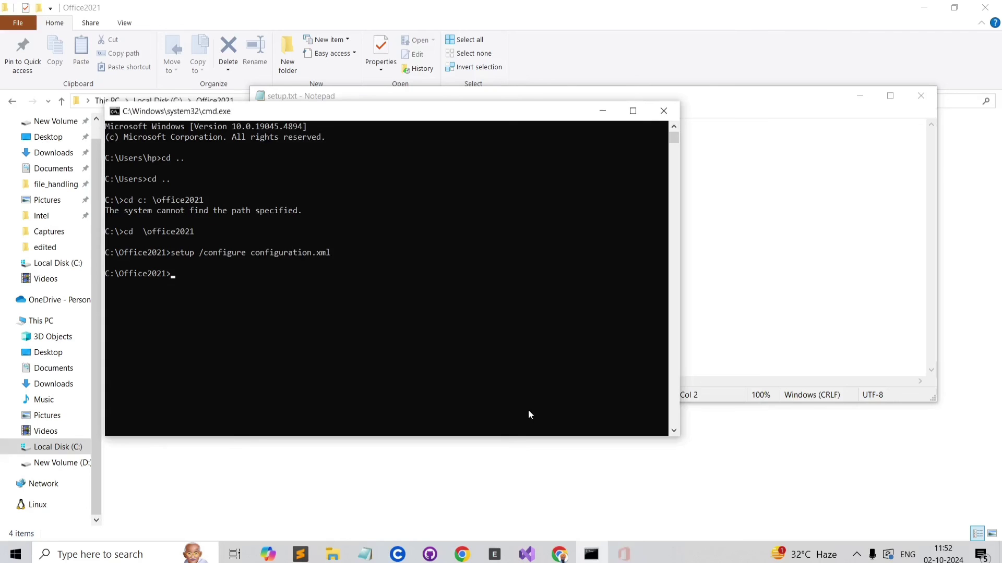
pyautogui.click(663, 111)
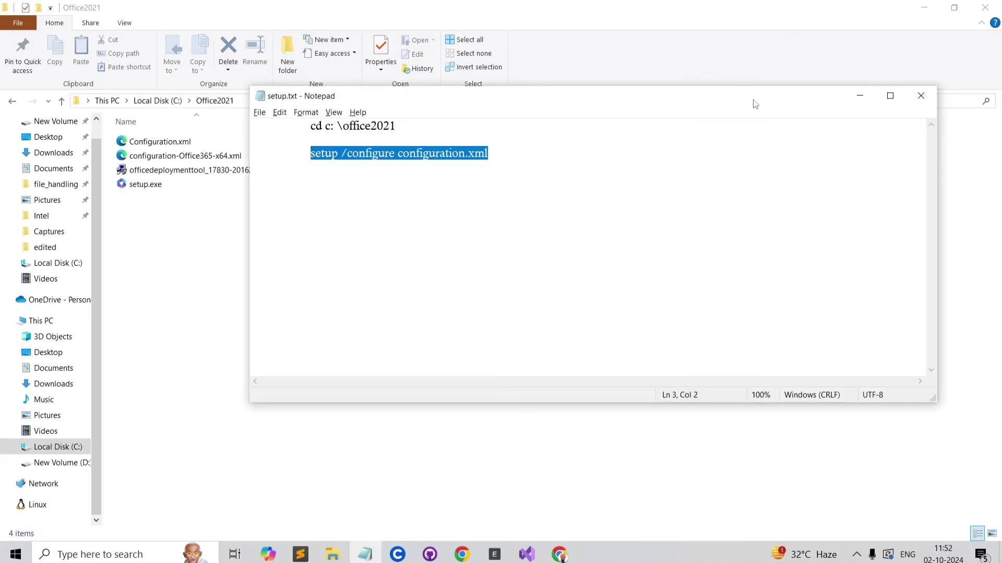
pyautogui.click(920, 96)
pyautogui.click(984, 7)
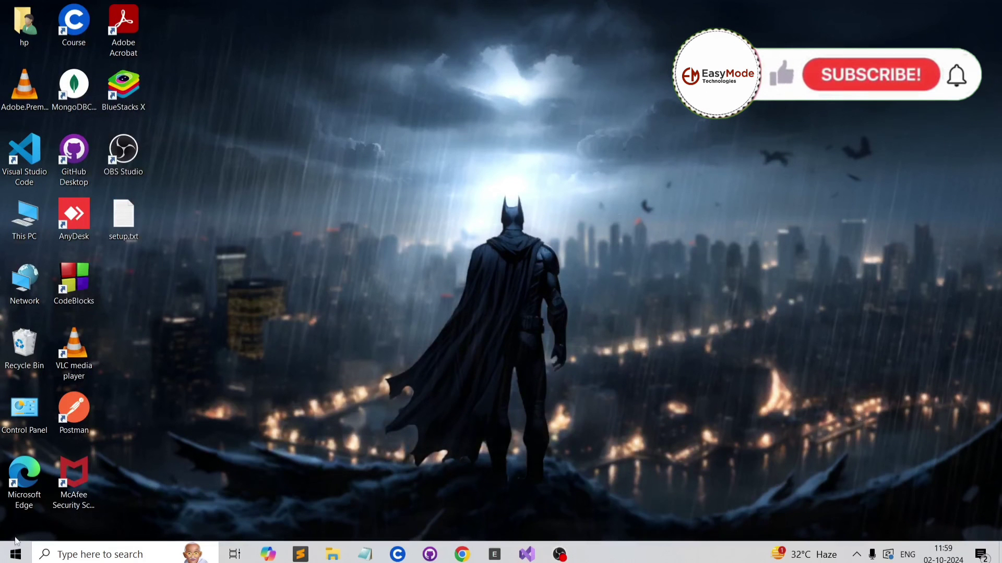
# Check the Word installation by launching it and opening a maximized blank document, and close it again
pyautogui.click(15, 554)
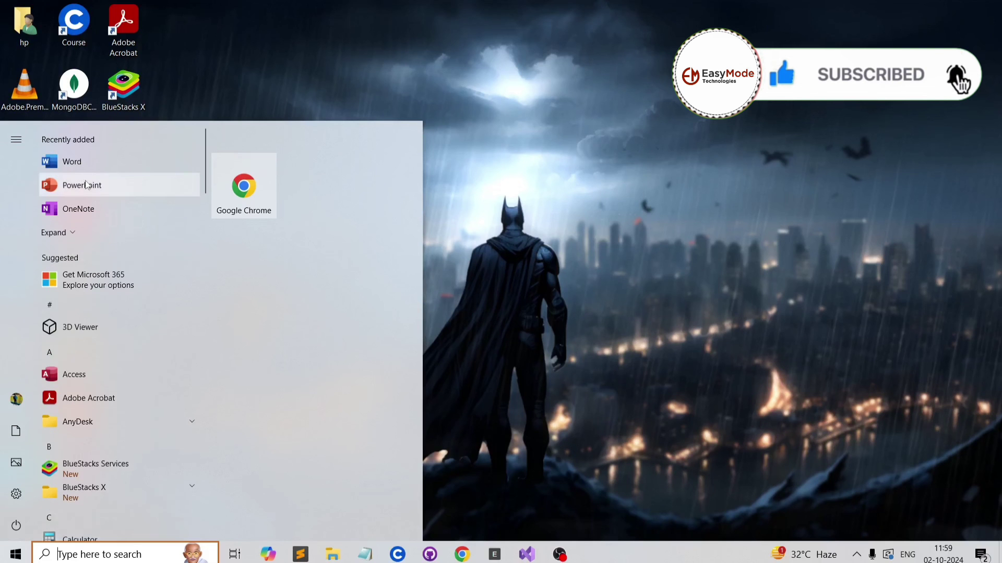
pyautogui.click(74, 161)
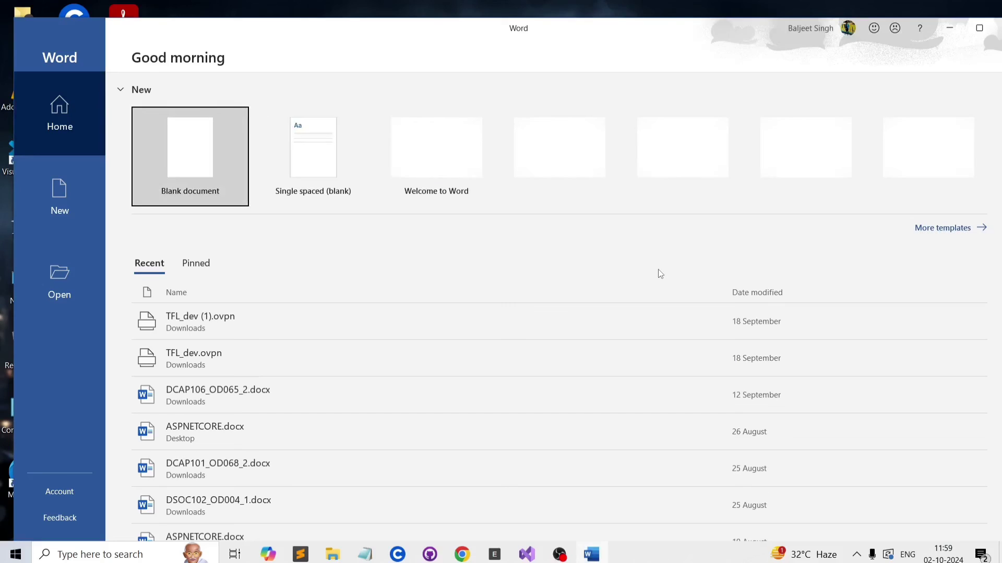
pyautogui.click(142, 139)
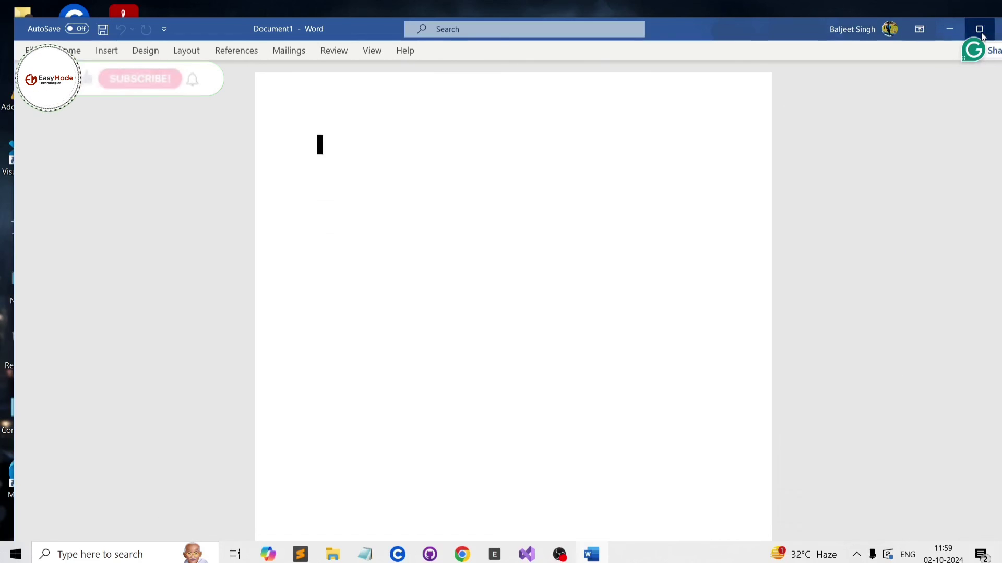
pyautogui.click(979, 29)
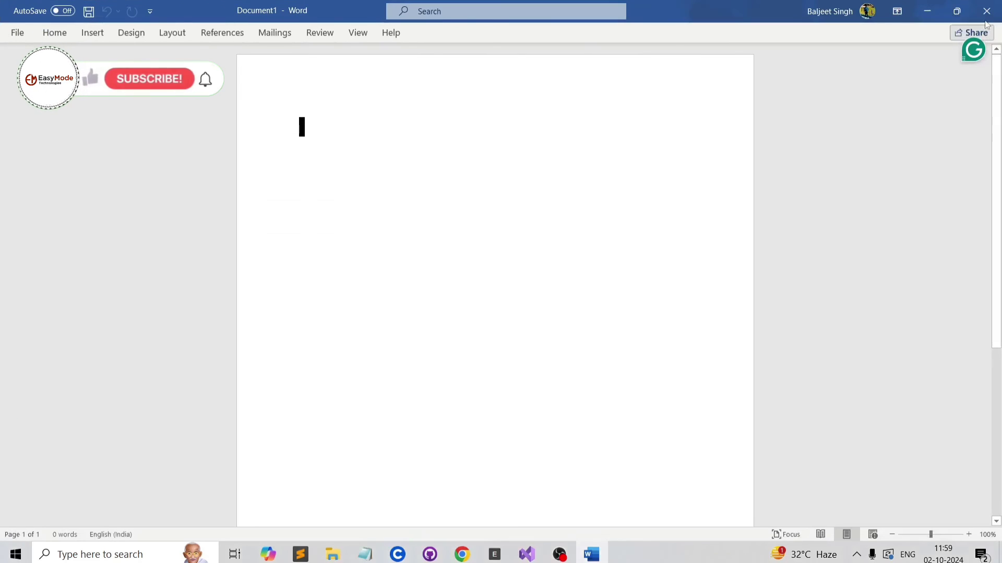
pyautogui.click(994, 6)
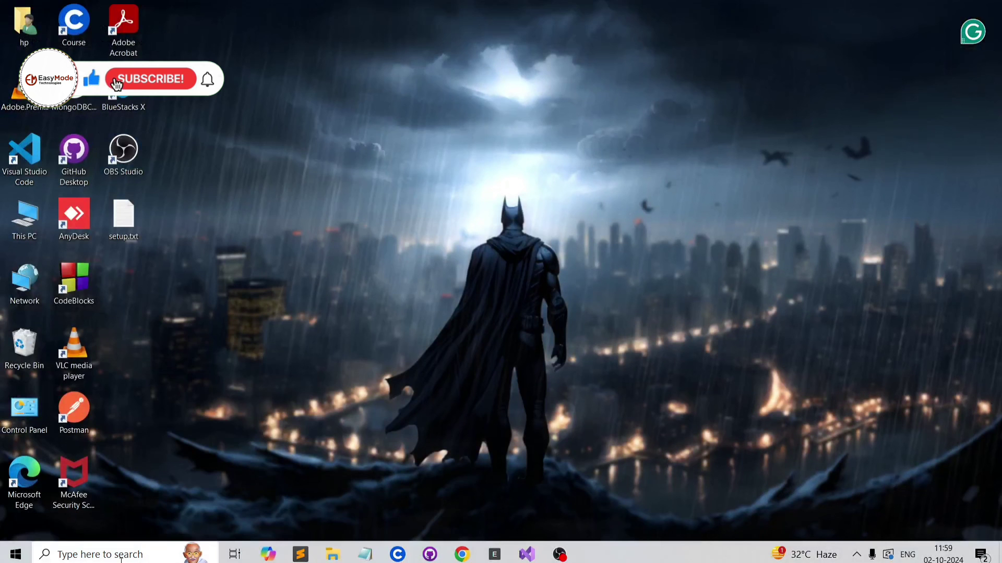
# Check the Excel installation by launching it with a blank workbook, and close it without saving
pyautogui.click(121, 558)
pyautogui.write('excel')
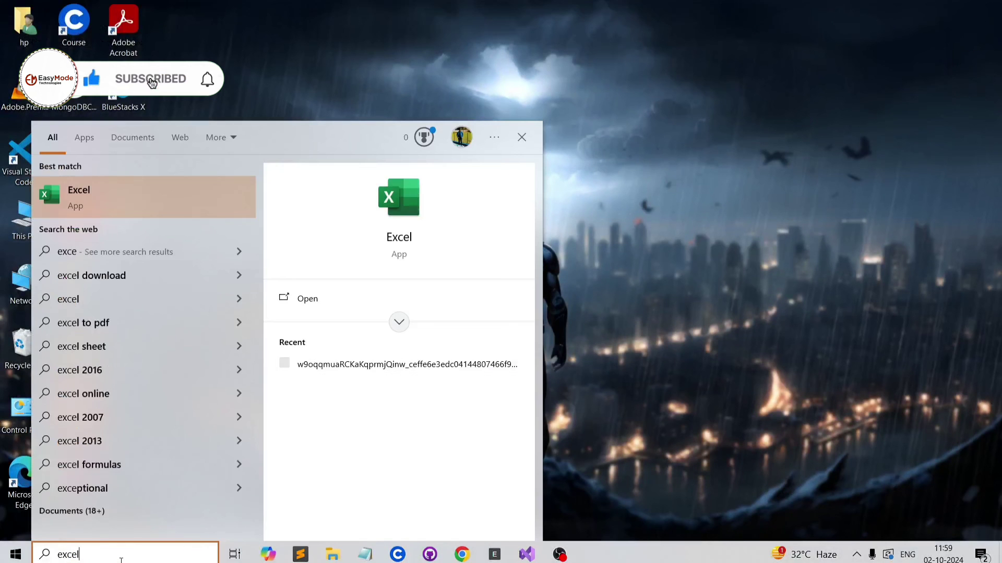
pyautogui.click(302, 298)
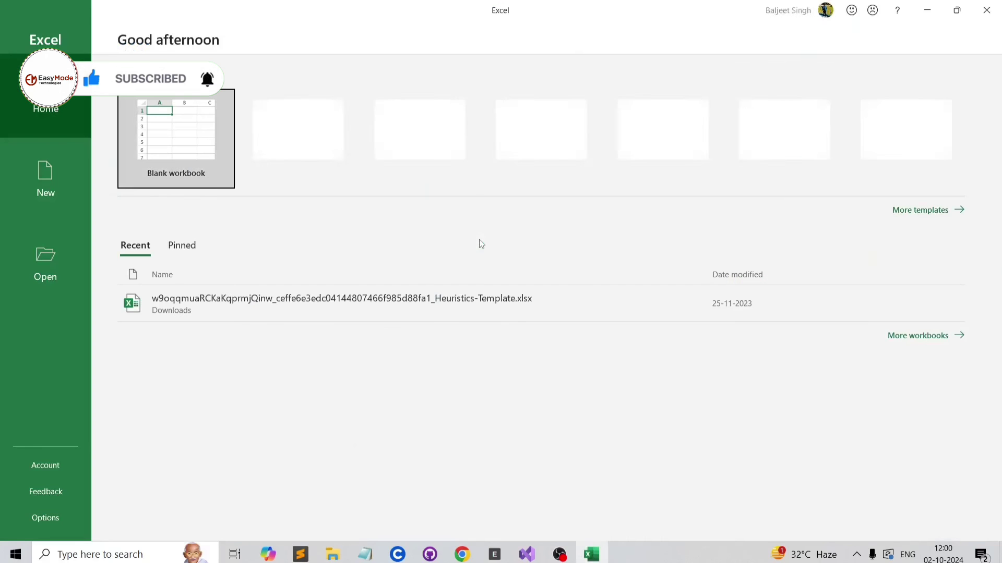
pyautogui.click(182, 131)
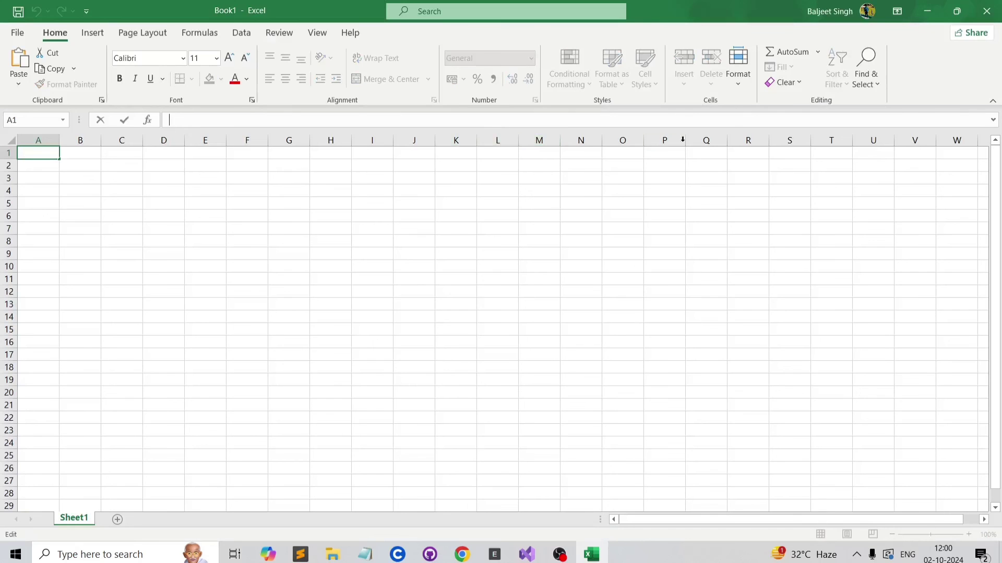
pyautogui.click(230, 177)
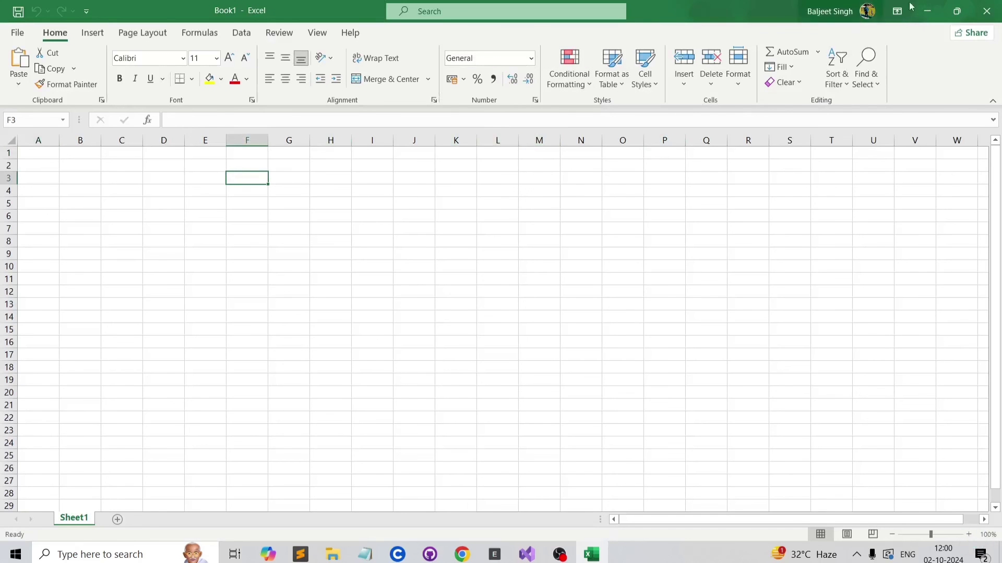
pyautogui.click(997, 7)
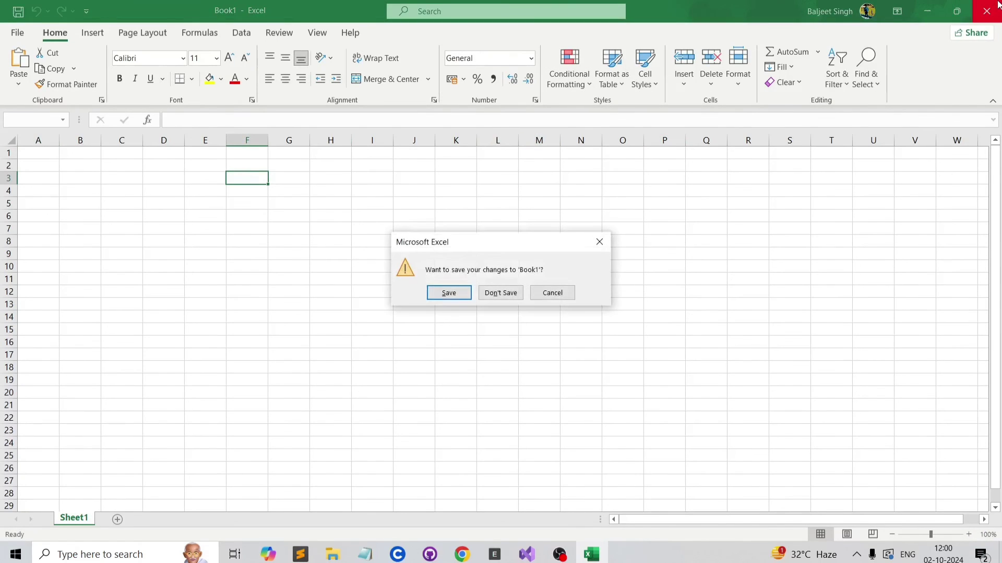
pyautogui.click(501, 292)
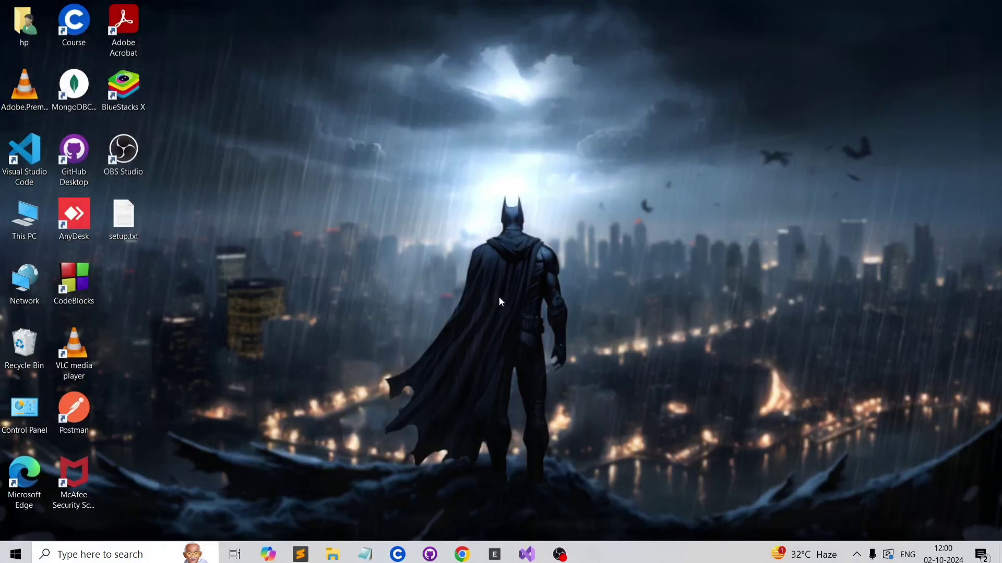
# Check the PowerPoint installation by launching it with a blank presentation, and close it again
pyautogui.click(135, 551)
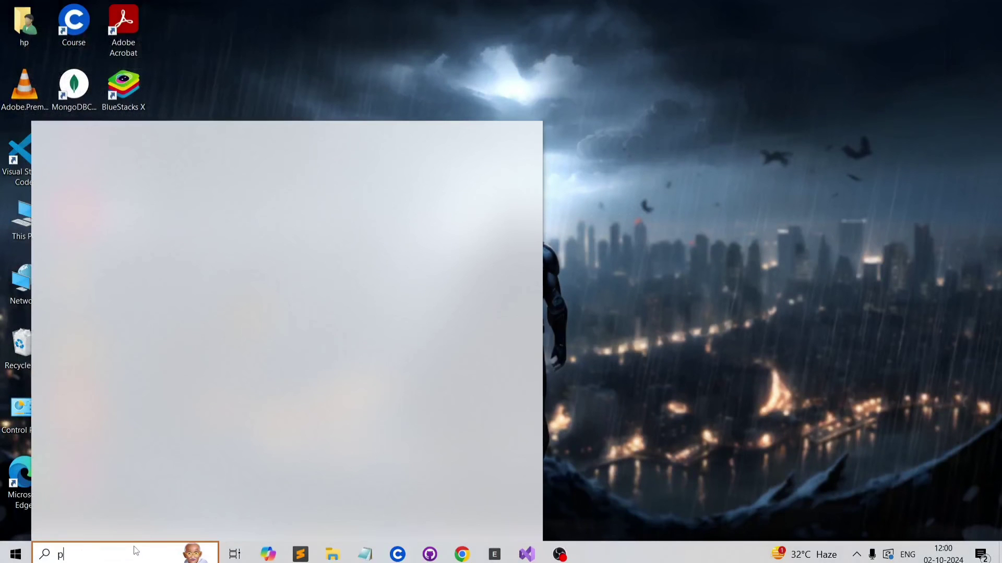
pyautogui.write('power')
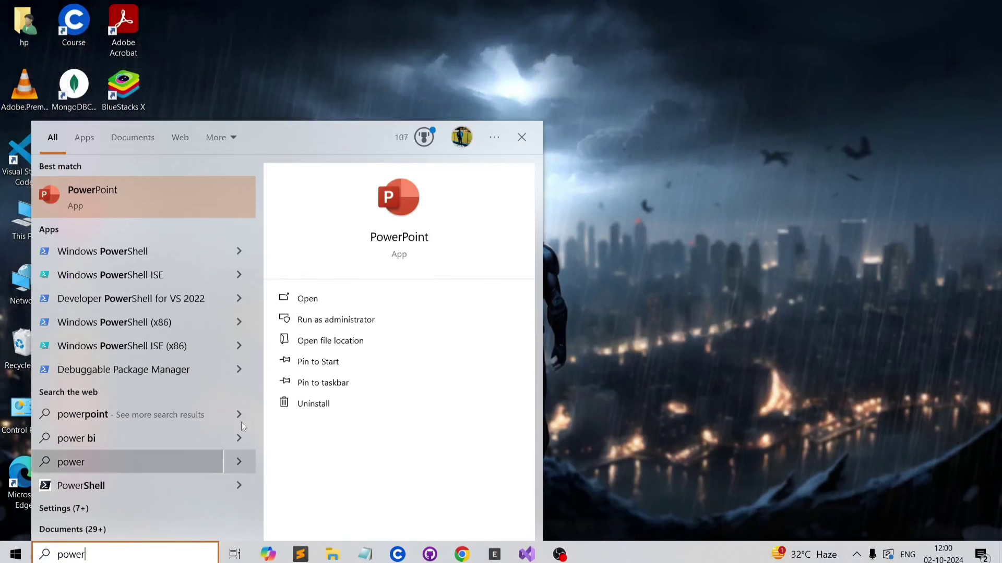
pyautogui.click(336, 306)
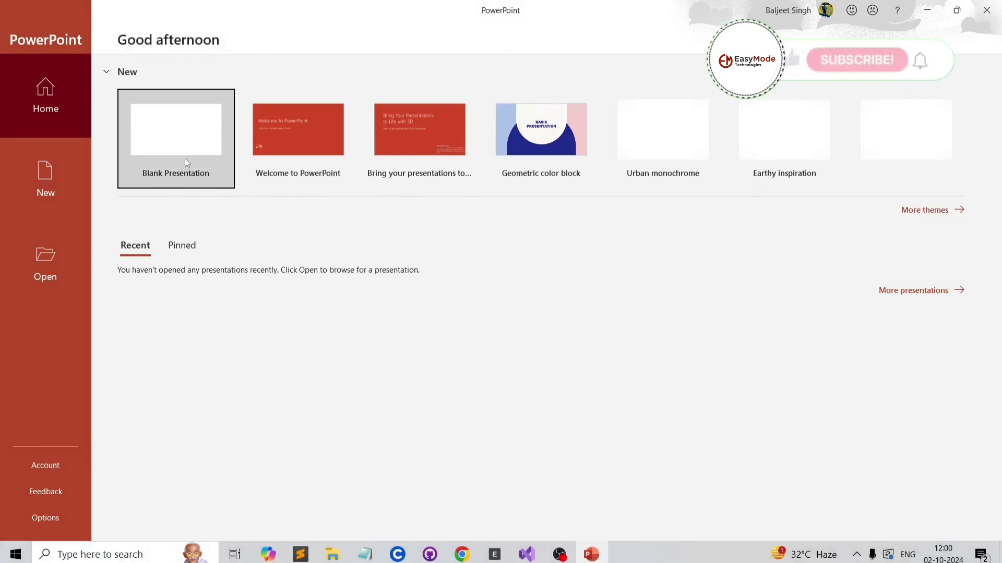
pyautogui.click(174, 159)
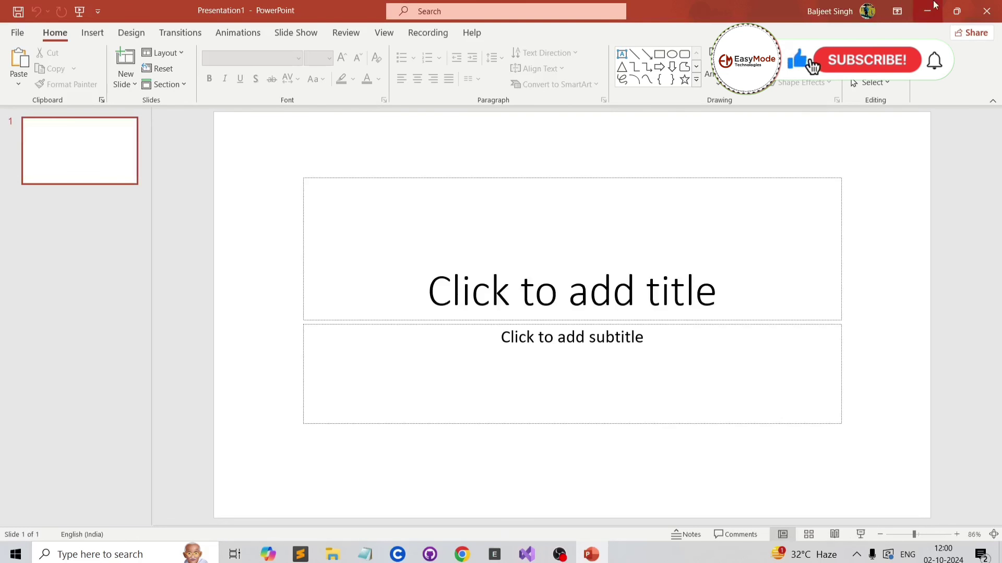
pyautogui.click(996, 4)
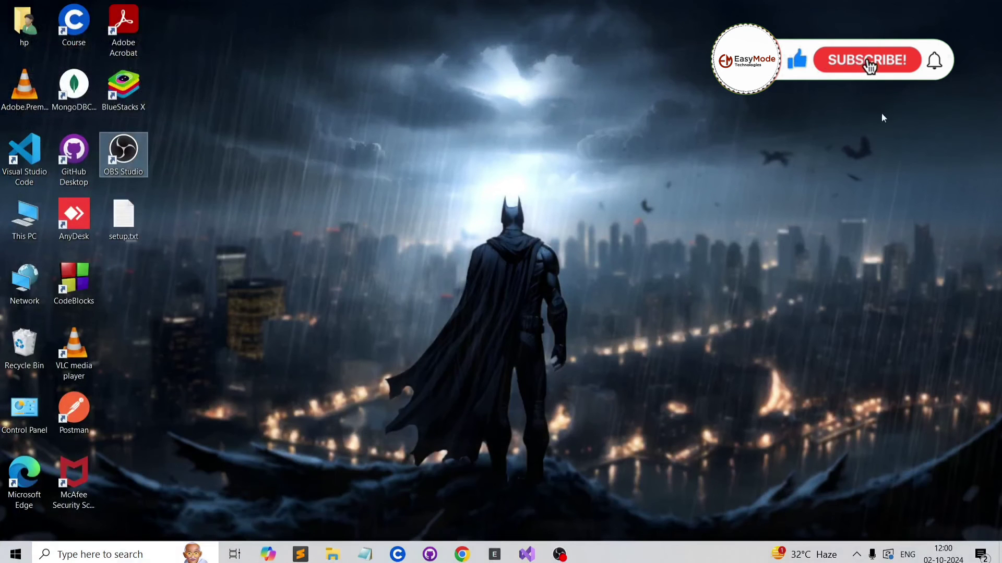